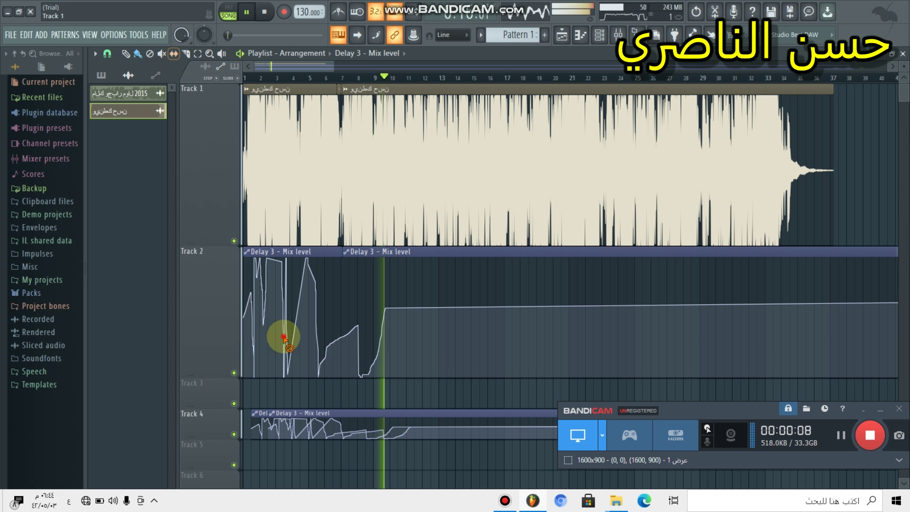
- Remove the Track 4 automation clips and redraw the Track 2 Delay 3 mix level curve as a stepped decline from about bar 19
left_click_drag(284, 337, 450, 374)
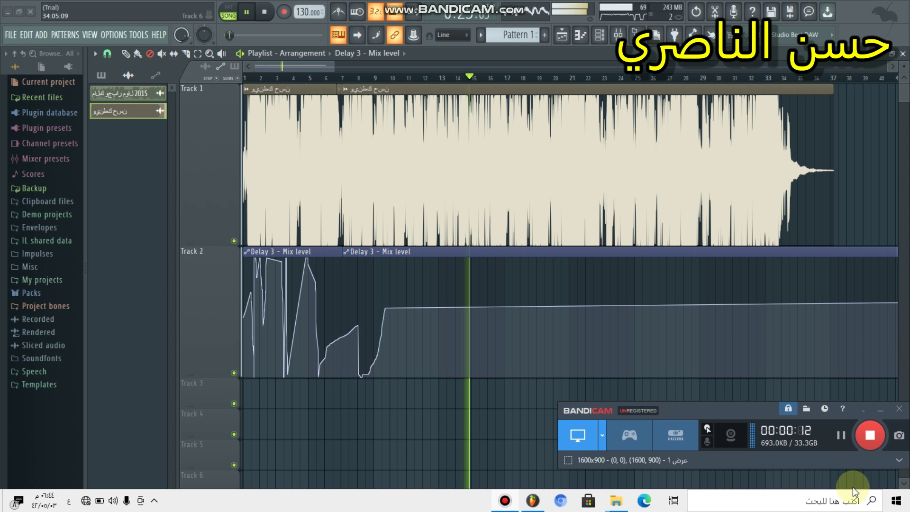
left_click(357, 35)
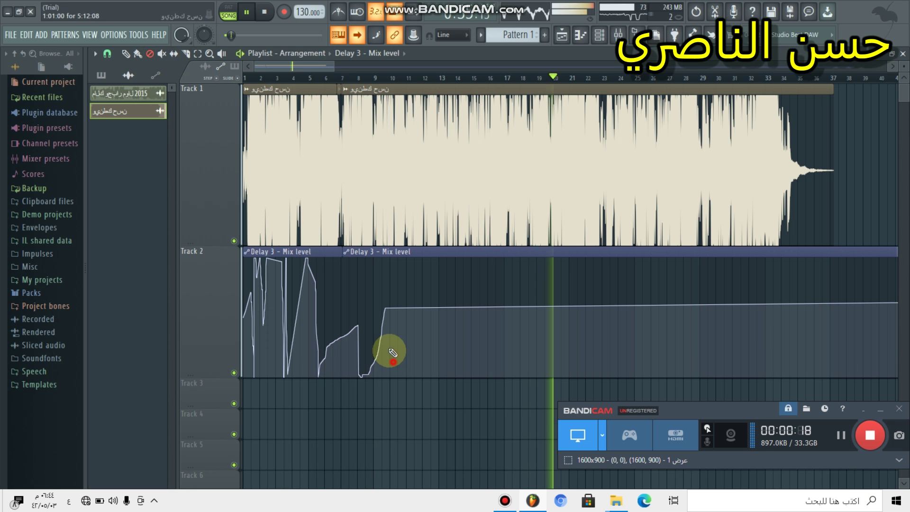
left_click(357, 34)
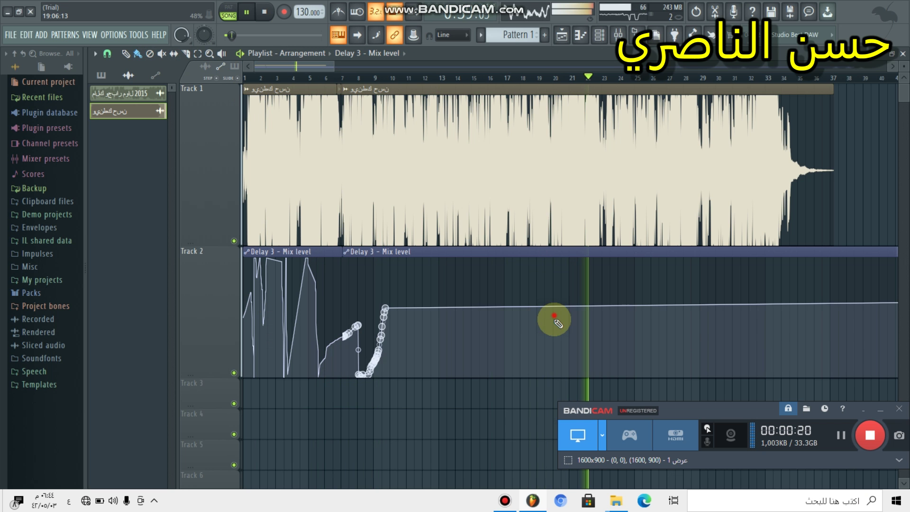
right_click(546, 310)
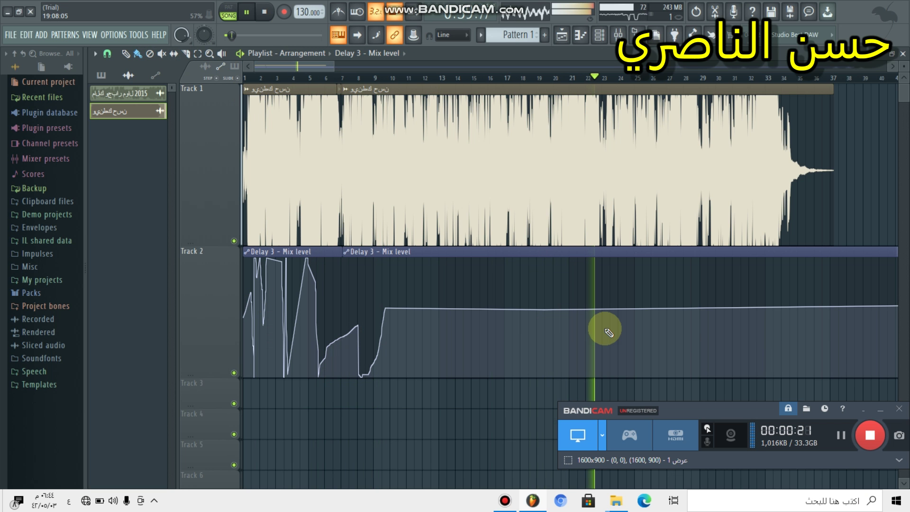
mouse_move(608, 333)
left_mouse_down()
mouse_move(697, 335)
mouse_move(705, 349)
left_mouse_up()
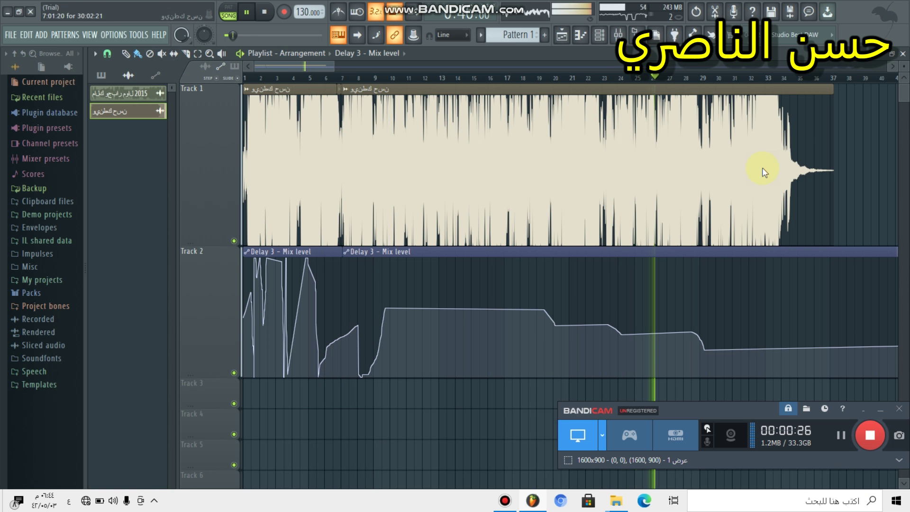
- Load Fruity Chorus into slot 3 of the Master mixer track, with a depth of about 1.506 ms and LFO 2 frequency of about 0.445 Hz
key("F9")
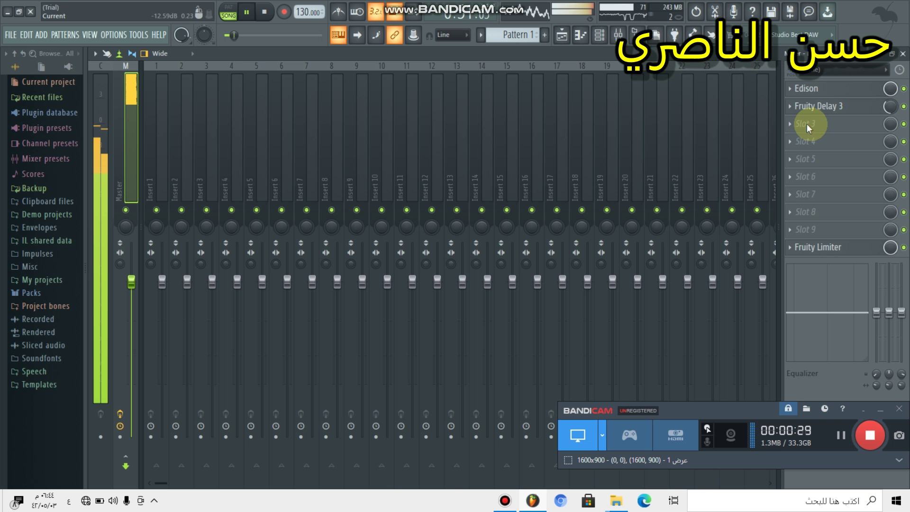
left_click(807, 124)
left_click(634, 140)
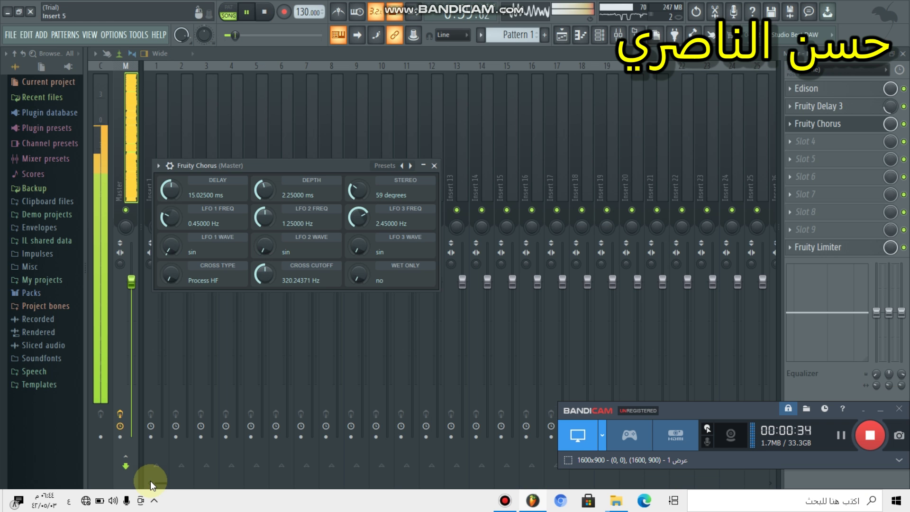
left_click_drag(265, 190, 227, 39)
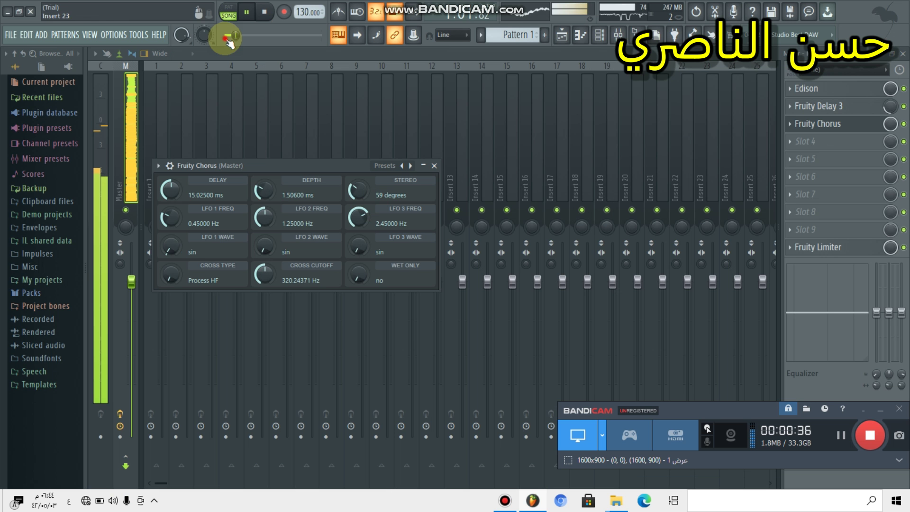
left_click(225, 37)
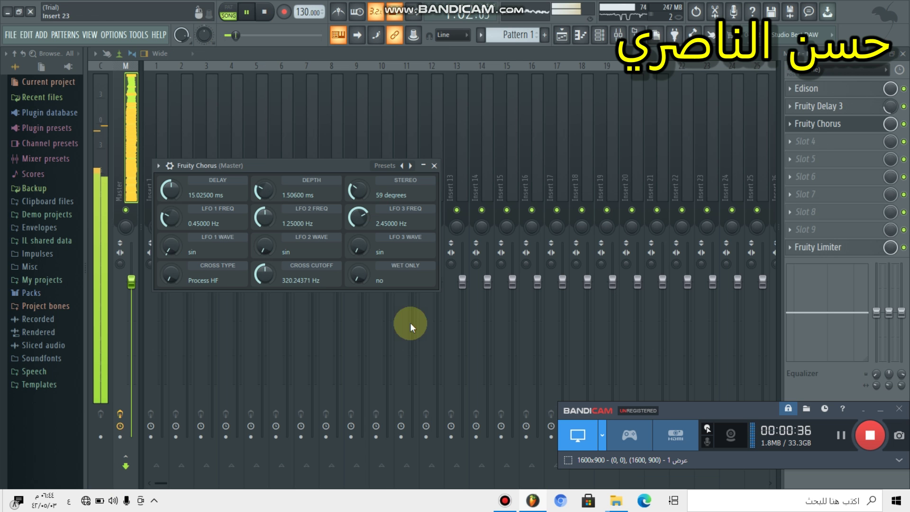
- Delete Fruity Chorus from slot 3 of the Master track
left_click(789, 124)
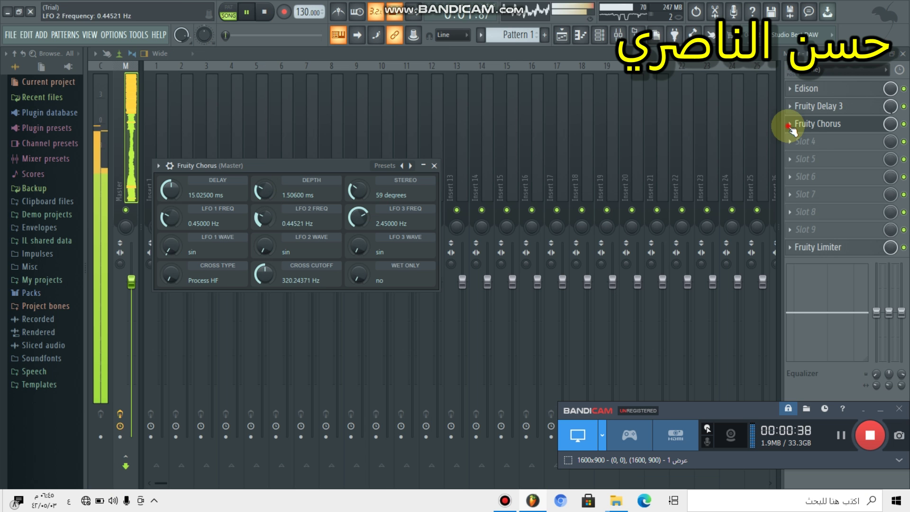
left_click(807, 148)
left_click(508, 285)
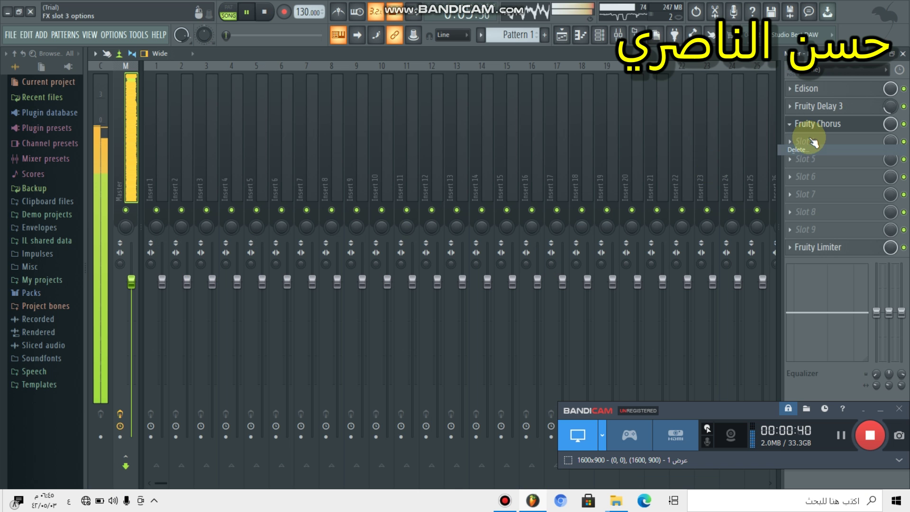
- Load Fruity Send into slot 3 of the Master track and close its editor
left_click(789, 124)
mouse_move(796, 139)
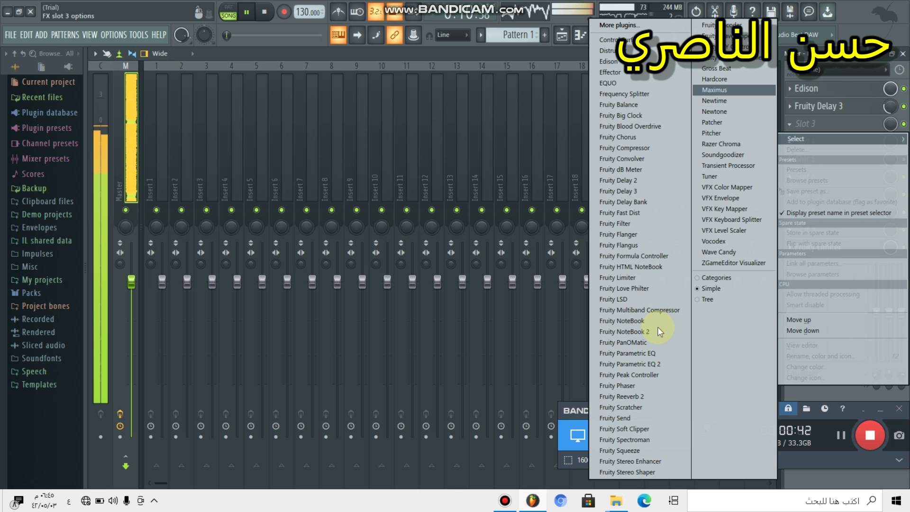
key("Down")
key("Down")
key("Down")
key("Down")
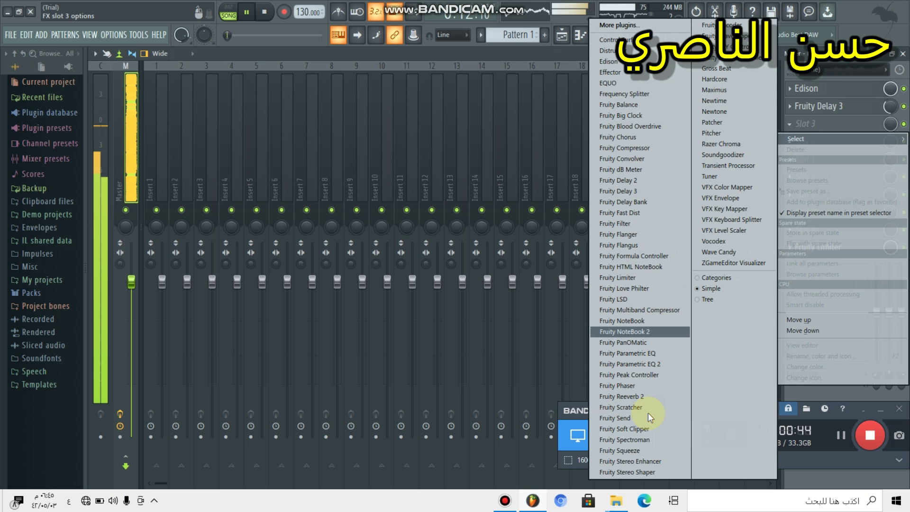
left_click(647, 418)
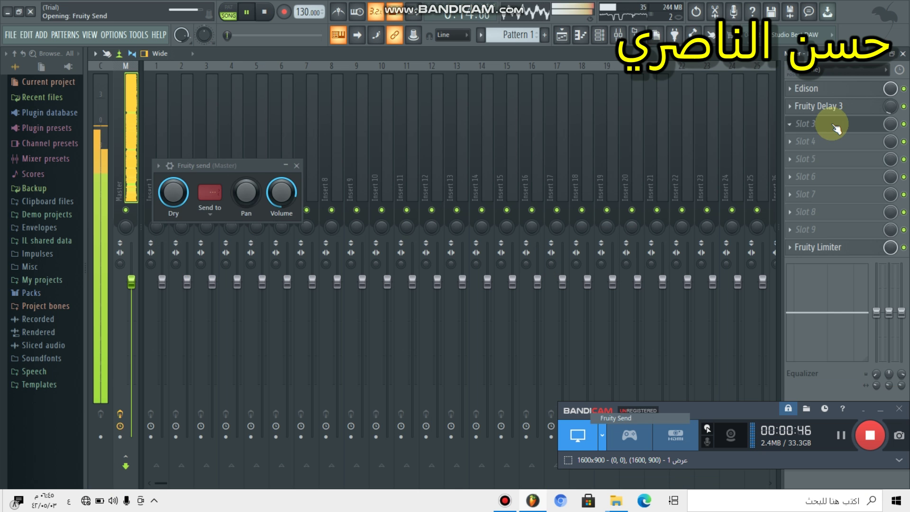
left_click(834, 125)
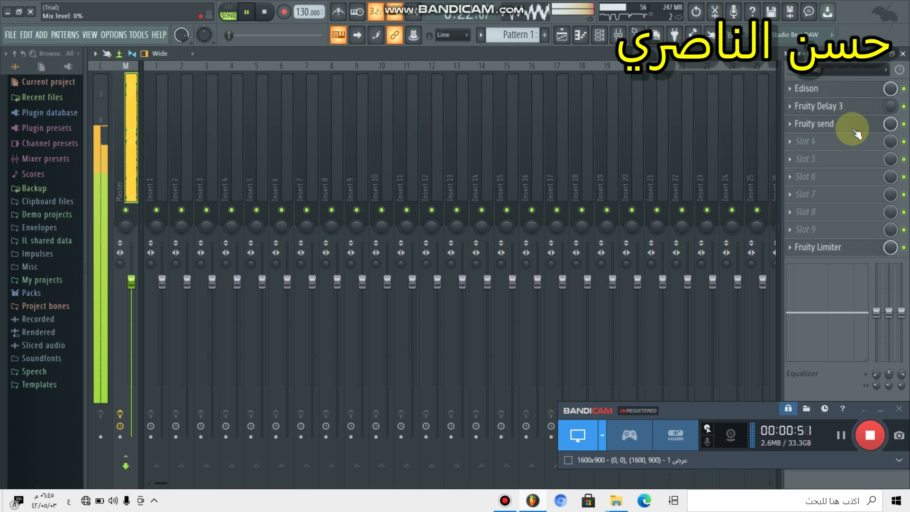
right_click(819, 131)
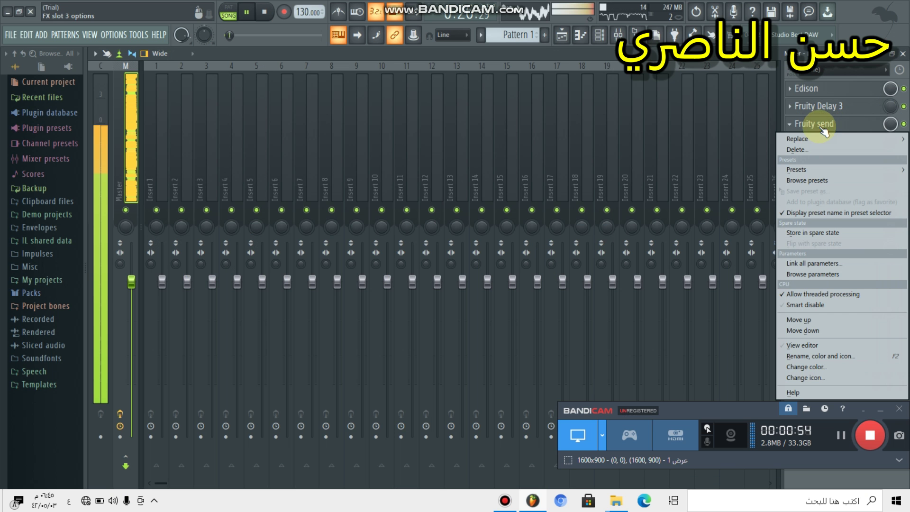
key("Escape")
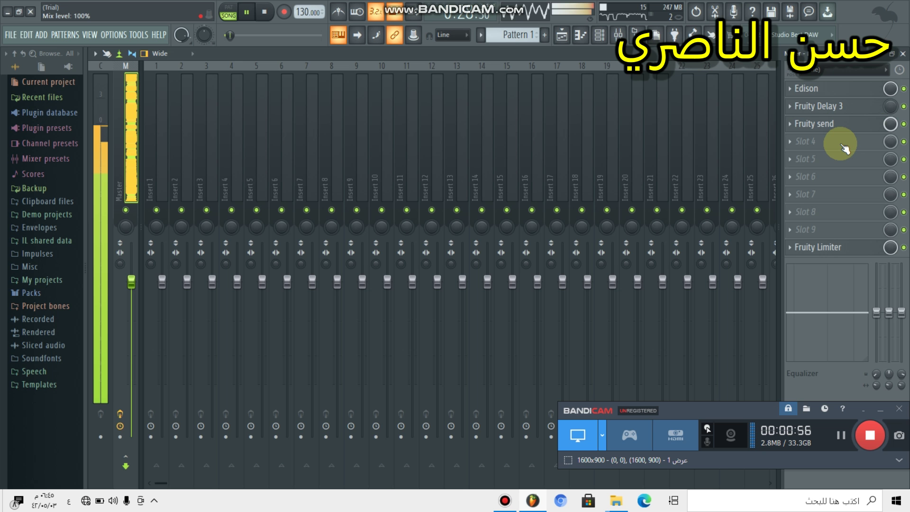
- Browse the visual plugin picker for another effect for the Master track
left_click(805, 136)
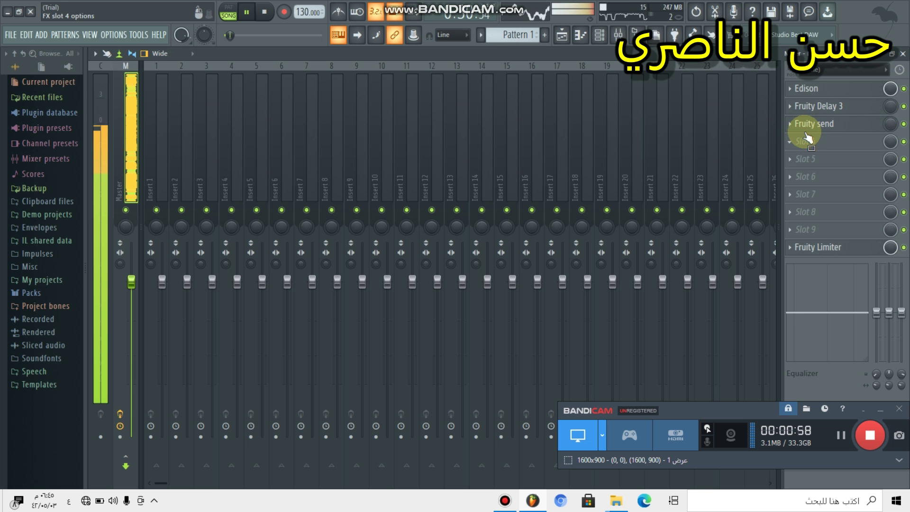
left_click(515, 454)
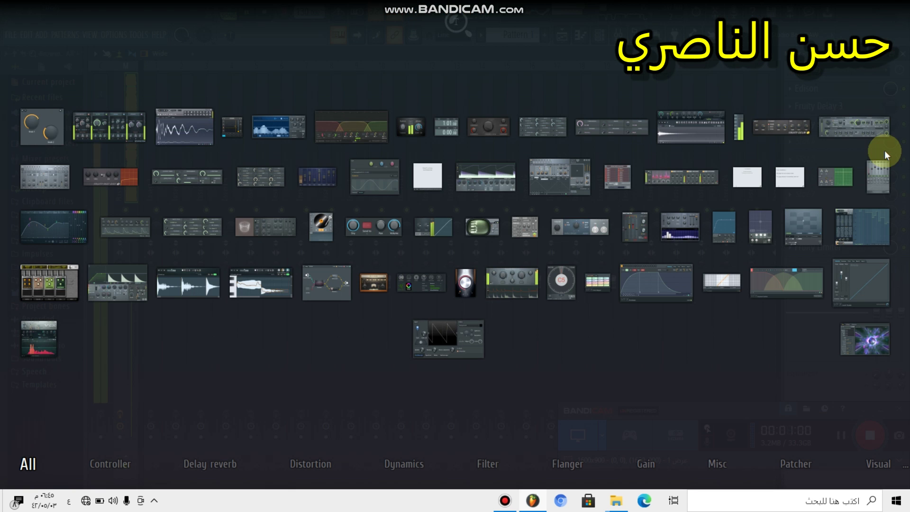
scroll(834, 128, "down", 4)
scroll(829, 126, "down", 1)
left_click(829, 126)
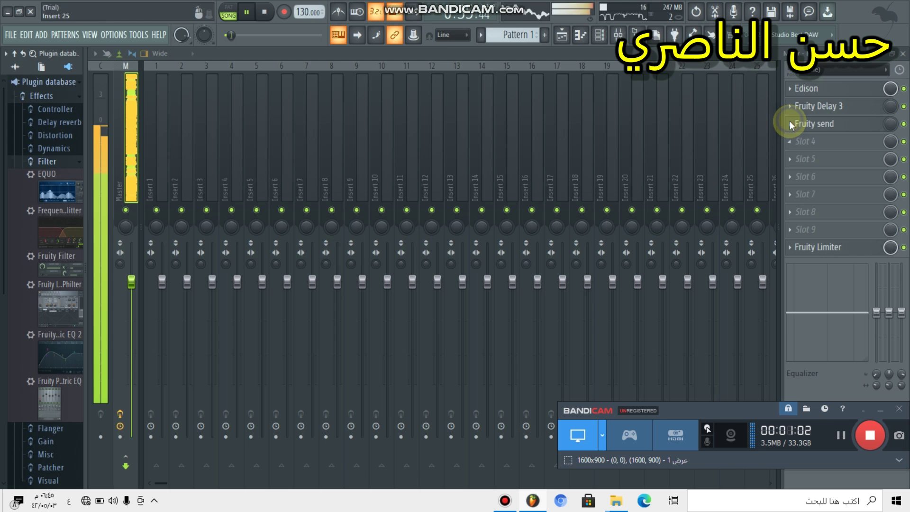
left_click(789, 124)
left_click(537, 441)
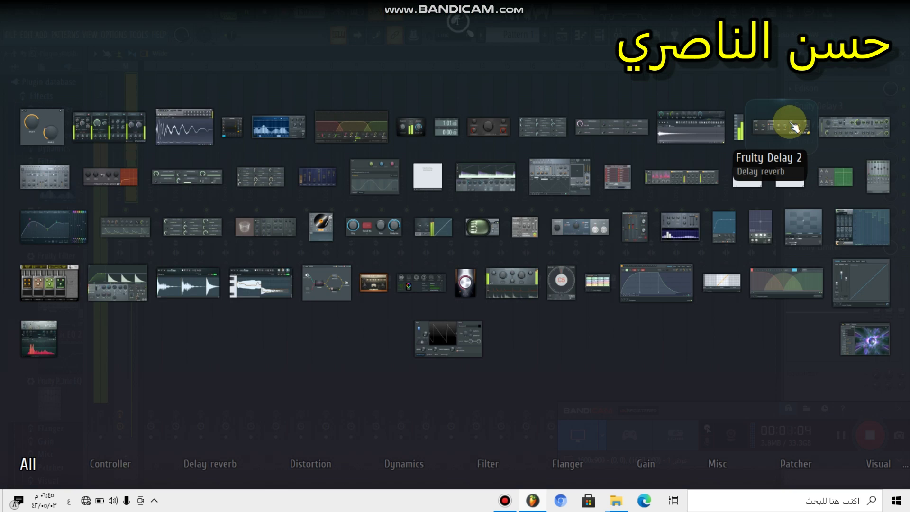
- Delete Fruity Send from slot 3 of the Master track
left_click(808, 148)
right_click(851, 128)
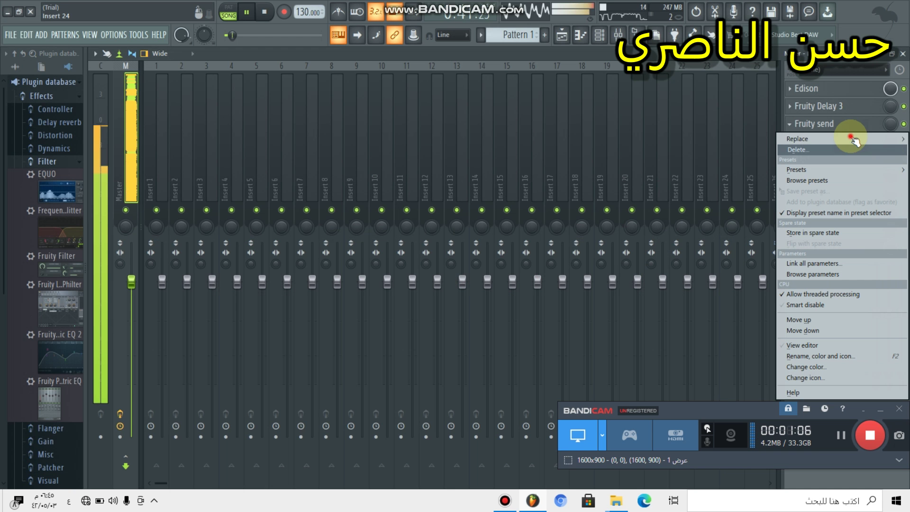
left_click(801, 150)
key("Escape")
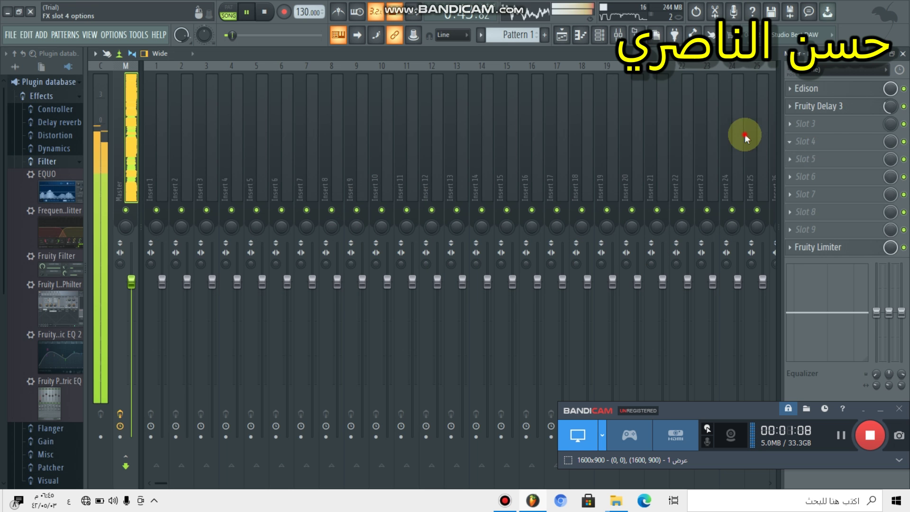
- Load Fruity Compressor into slot 3 and set its ratio to 23.1:1, release to 2787 ms and type to Soft/R
left_click(805, 124)
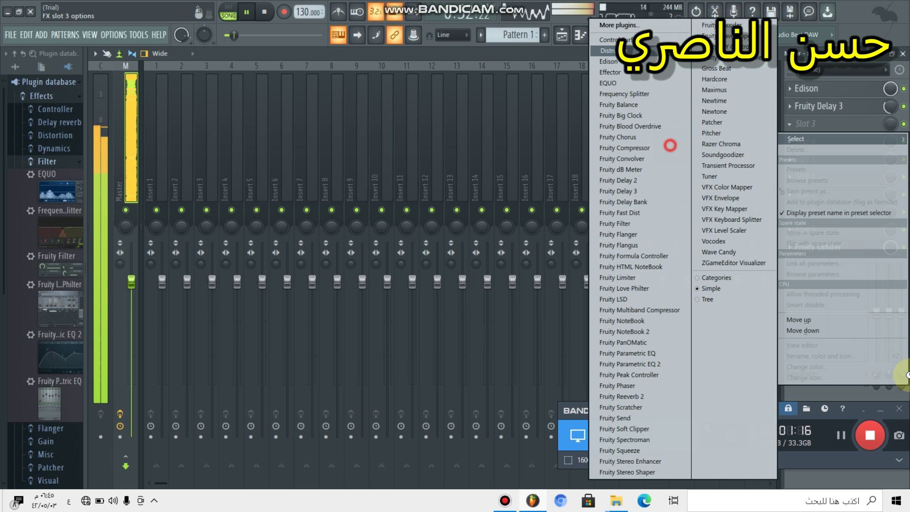
key("Return")
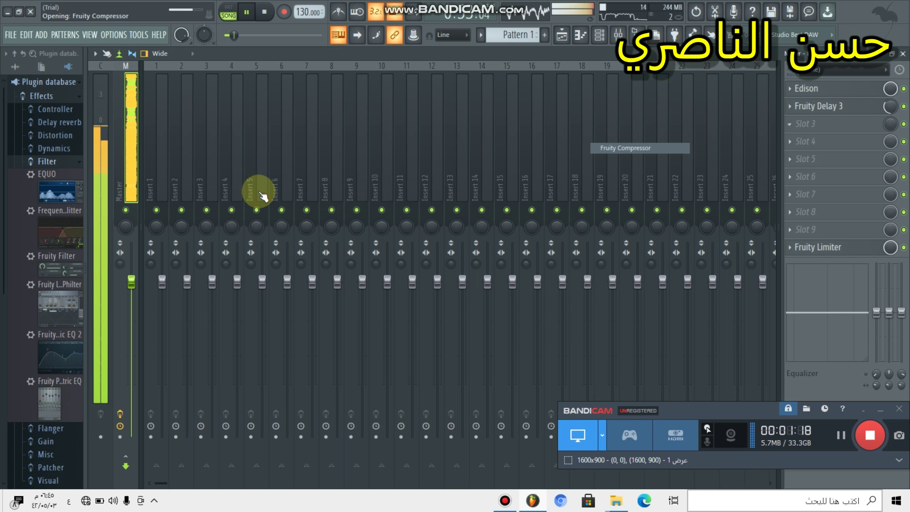
left_click_drag(264, 191, 194, 181)
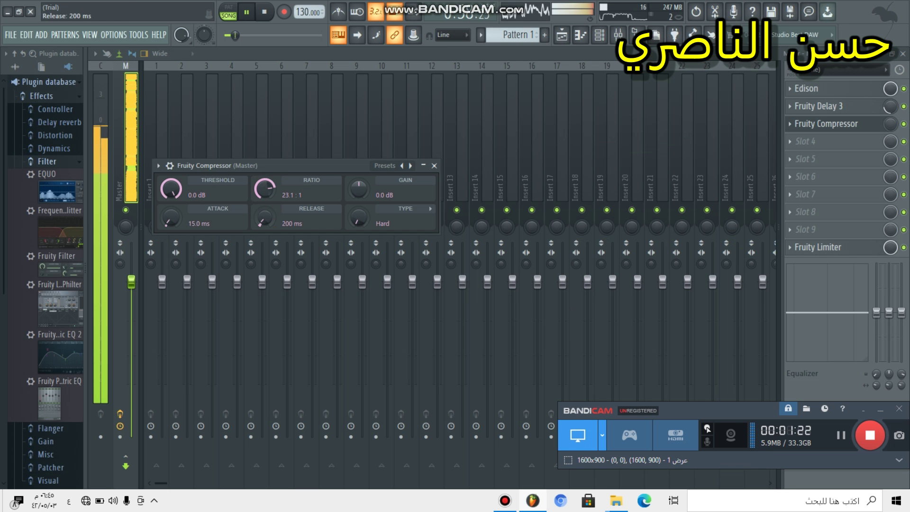
left_click_drag(264, 219, 206, 36)
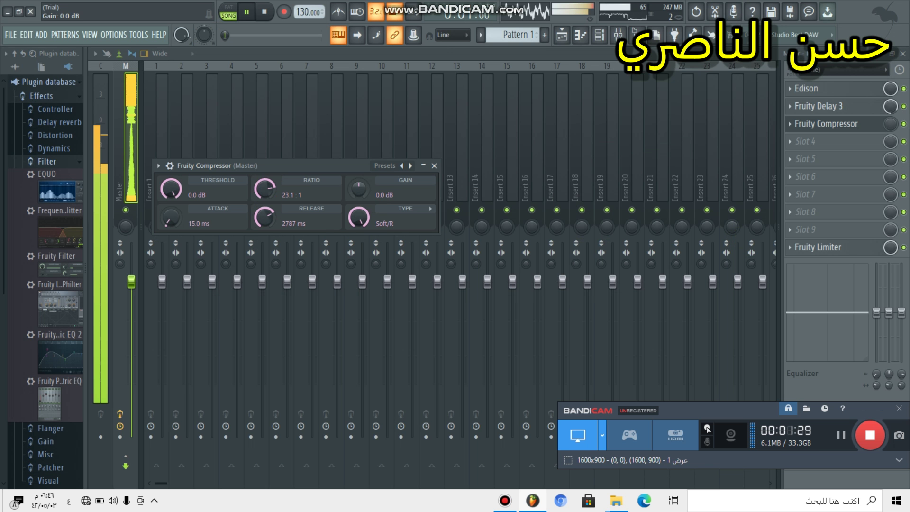
left_click_drag(359, 189, 678, 390)
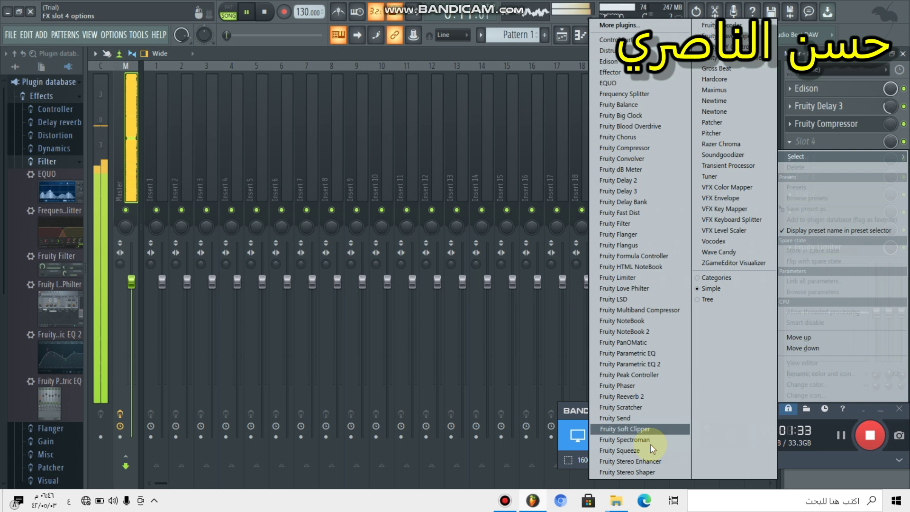
- Try Fruity Flanger in slot 4 with a depth of about 1.41 ms and remove the plugin again
left_click(630, 235)
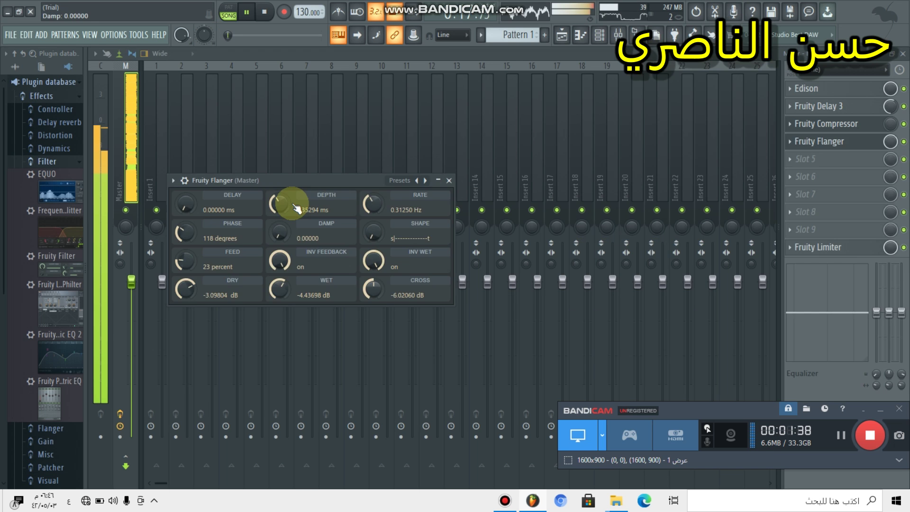
left_click_drag(294, 204, 232, 191)
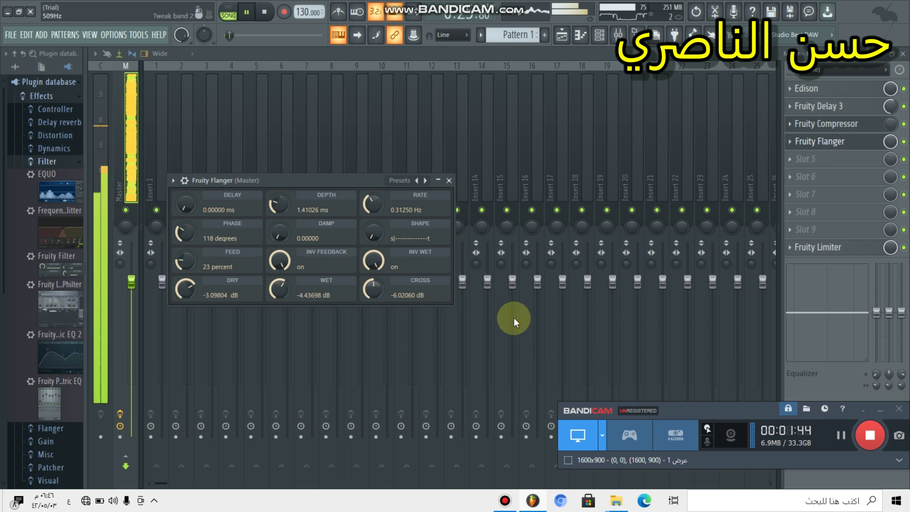
left_click(790, 141)
left_click(798, 167)
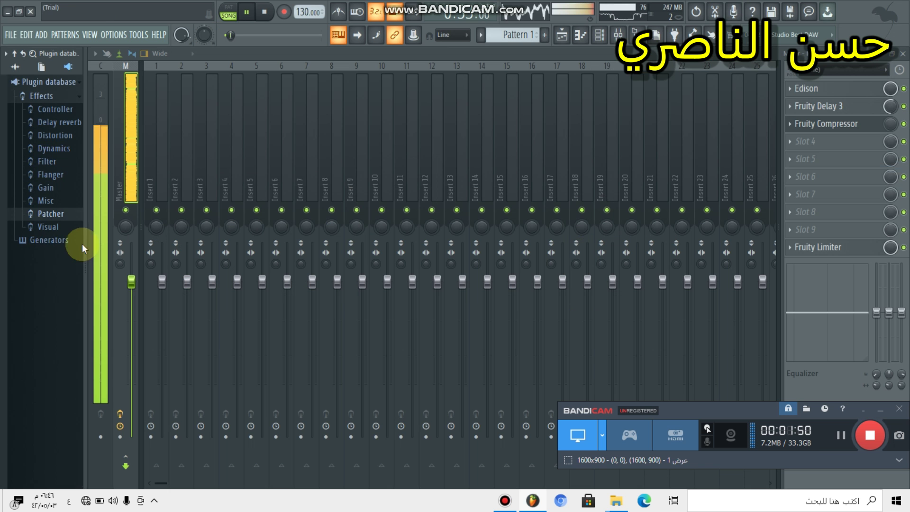
- Load Razer Chroma from the Visual effects in the plugin database into slot 5 of the Master track
left_click(52, 214)
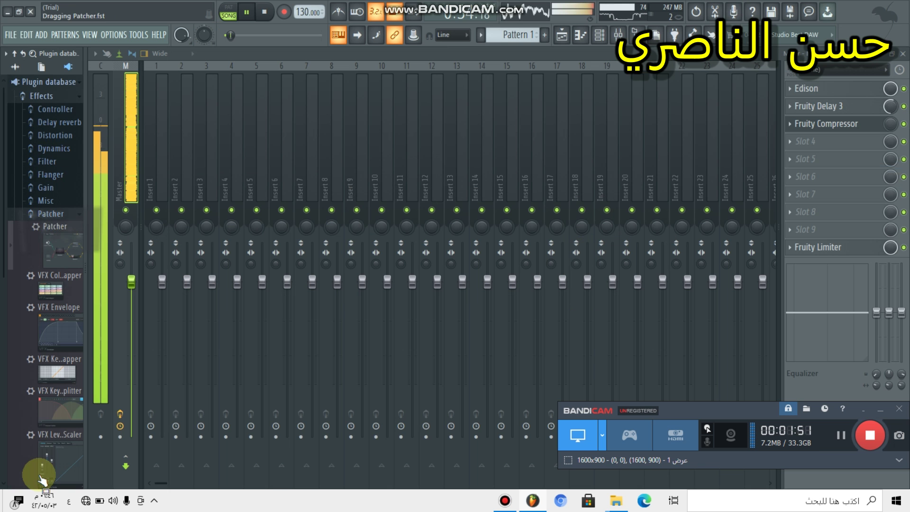
left_click_drag(41, 479, 62, 417)
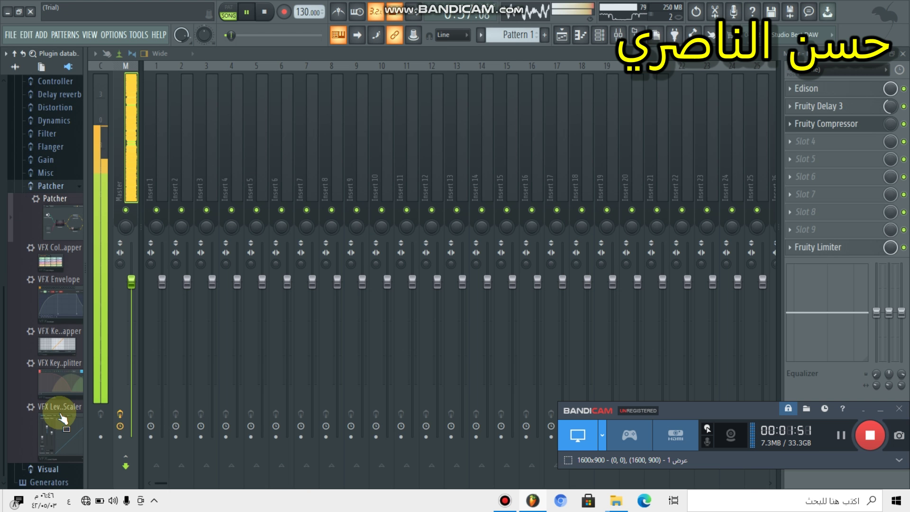
left_click(53, 468)
scroll(59, 390, "down", 8)
left_click_drag(46, 334, 825, 163)
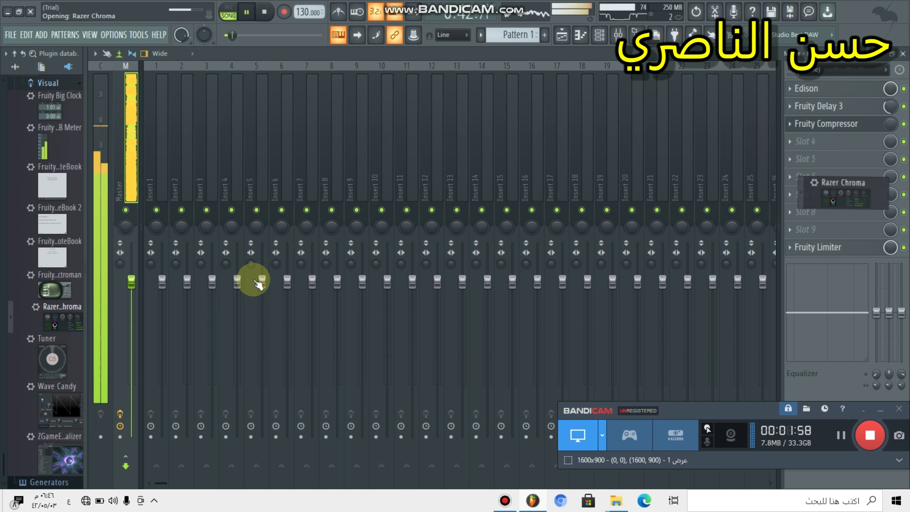
left_click(390, 233)
left_click(503, 248)
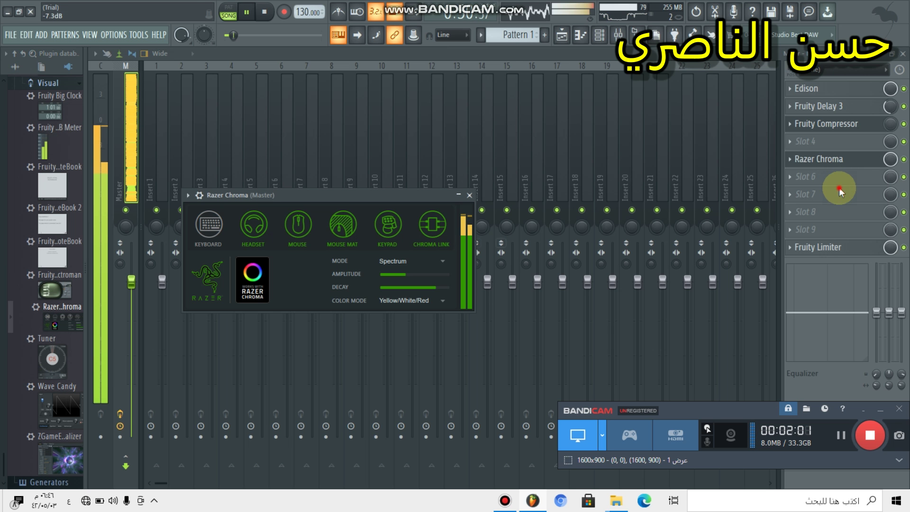
- Delete Razer Chroma from slot 5 of the Master track
key("ctrl+z")
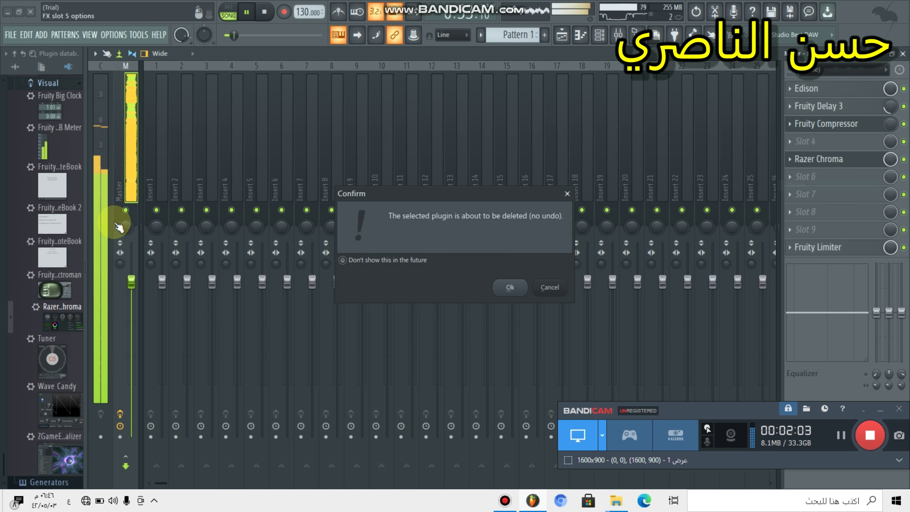
key("Return")
left_click(3, 341)
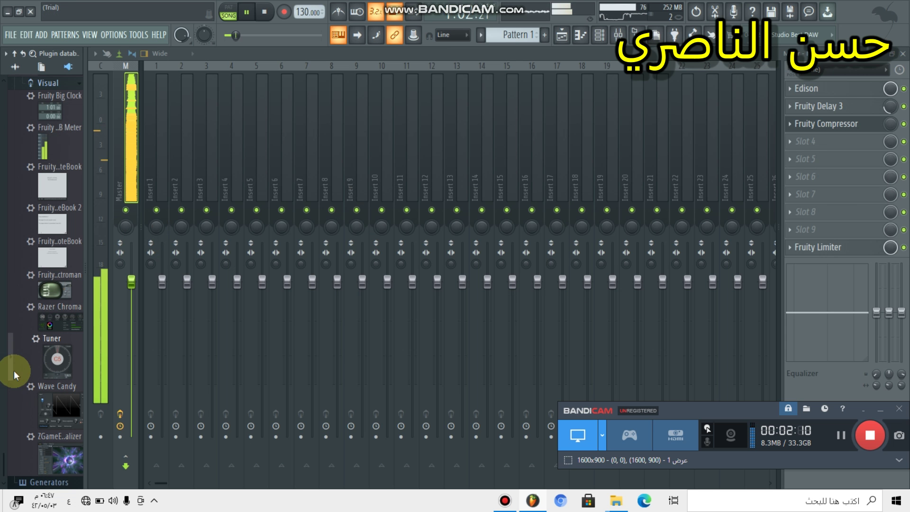
left_click_drag(14, 370, 29, 169)
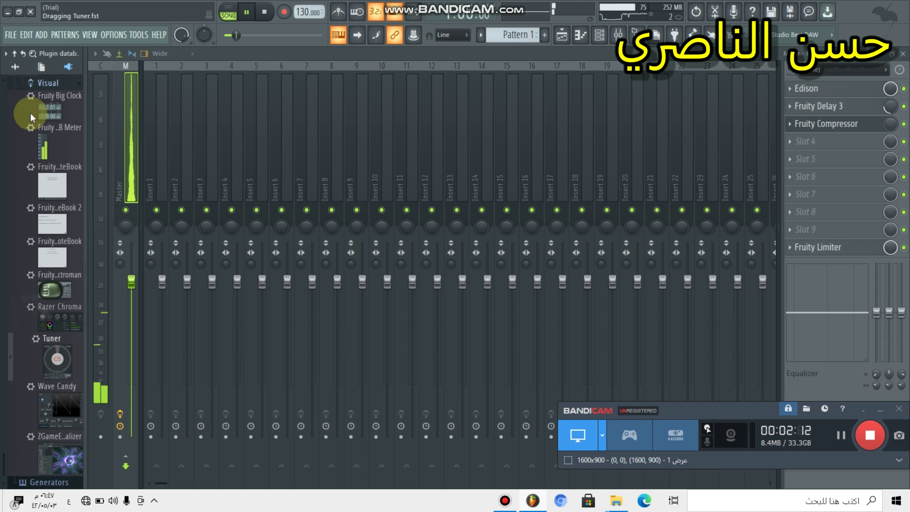
left_click(32, 53)
left_click_drag(251, 59, 33, 57)
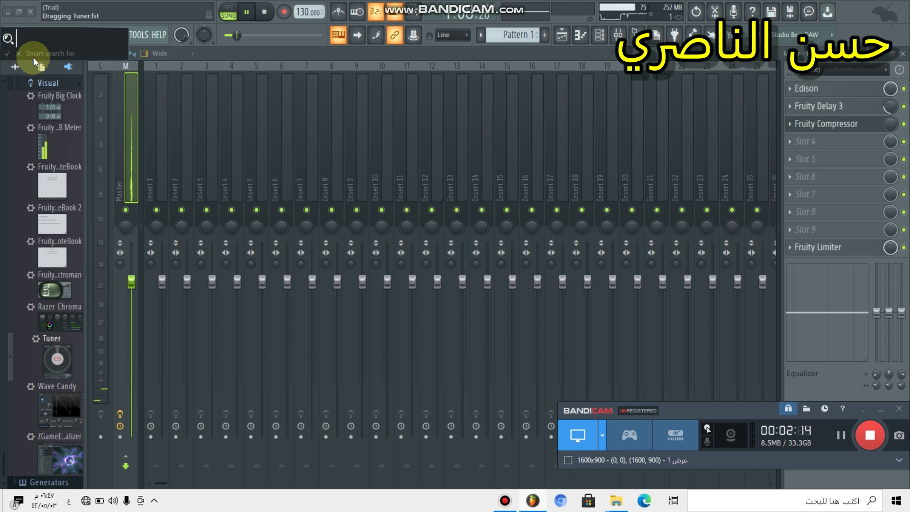
- Restart the song from its beginning and turn down the mix levels of Edison and Fruity Delay 3 on the Master track
left_click(240, 44)
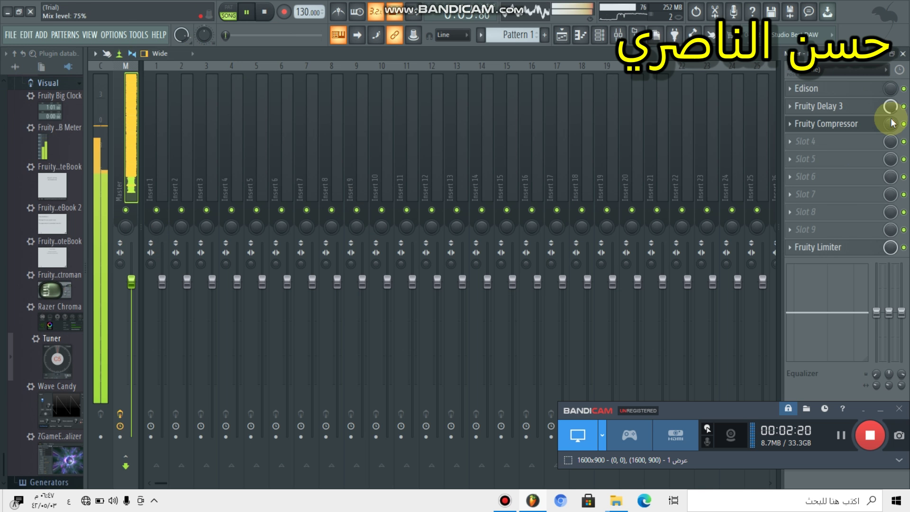
left_click_drag(891, 118, 893, 126)
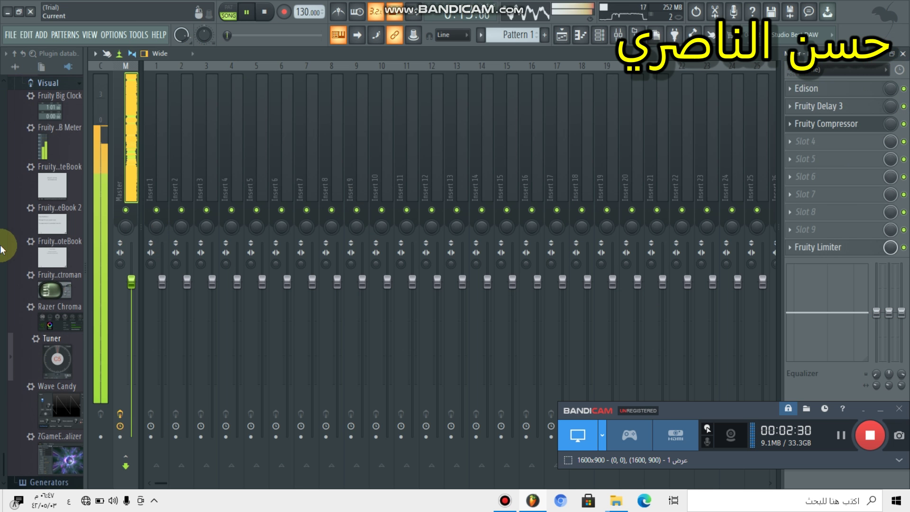
- Browse the Filter, Distortion and Controller effect categories in the plugin database
scroll(29, 161, "up", 8)
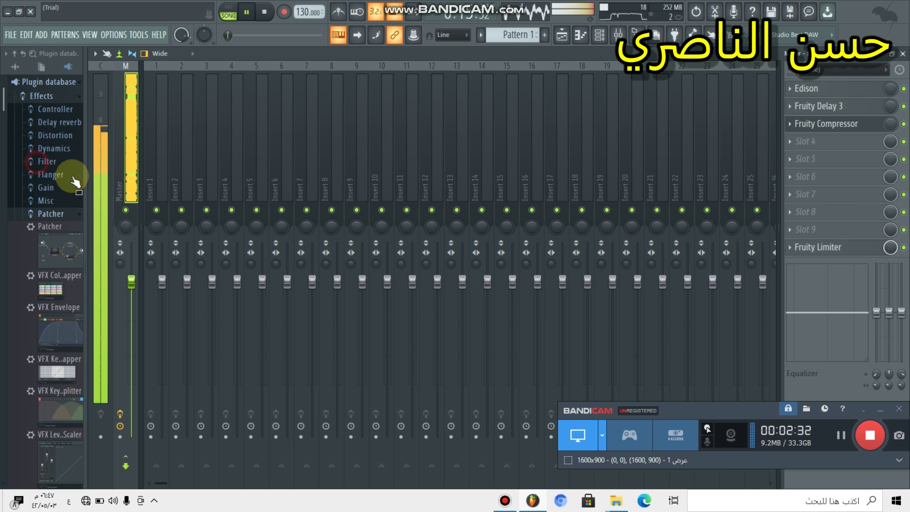
left_click(47, 161)
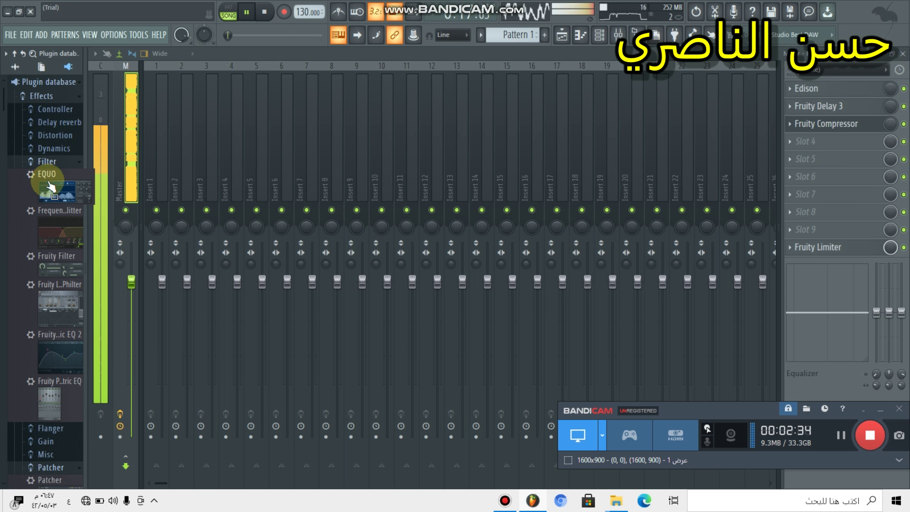
left_click(45, 174)
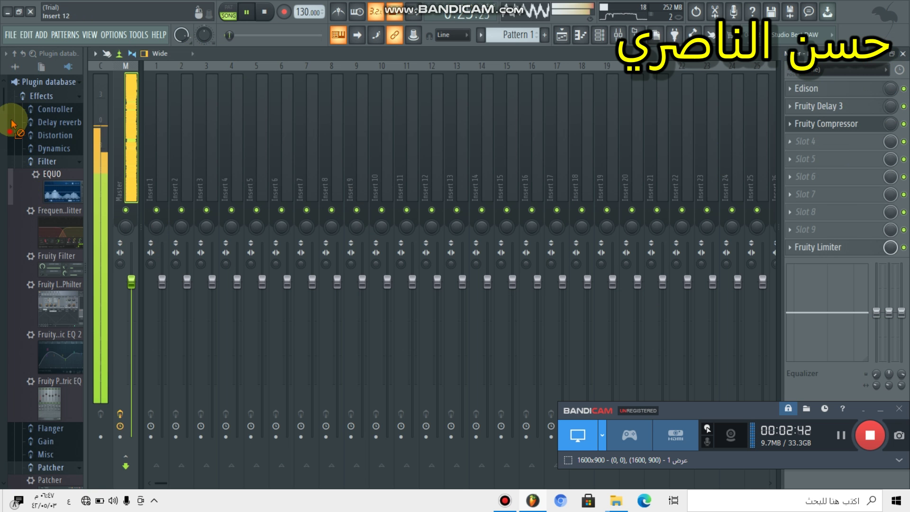
left_click_drag(10, 186, 51, 137)
left_click(51, 136)
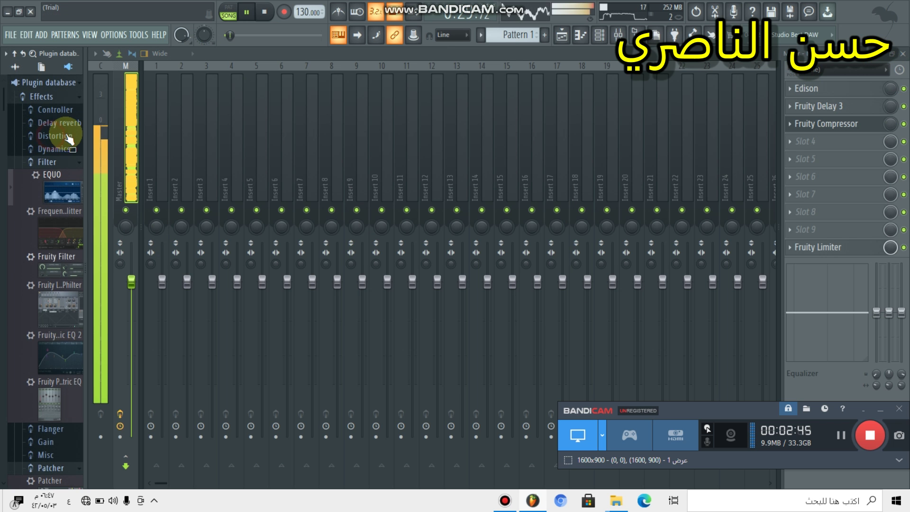
left_click(50, 110)
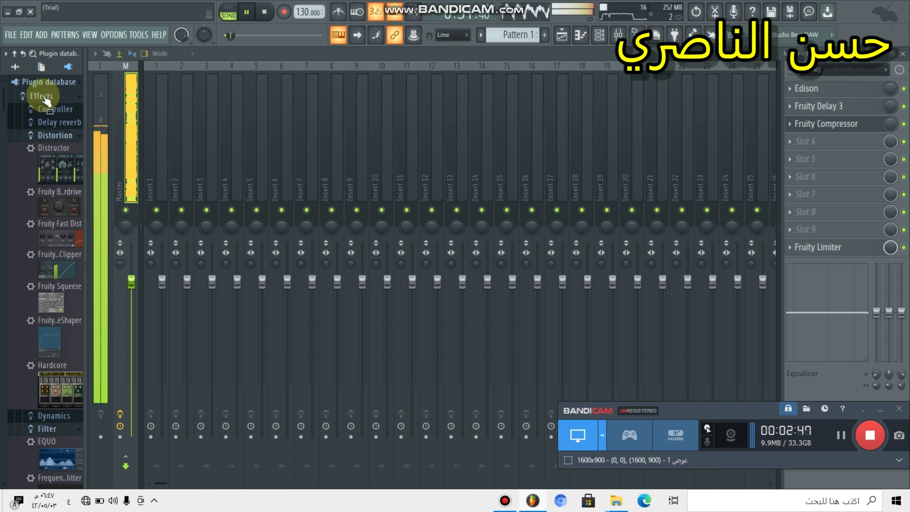
left_click(25, 96)
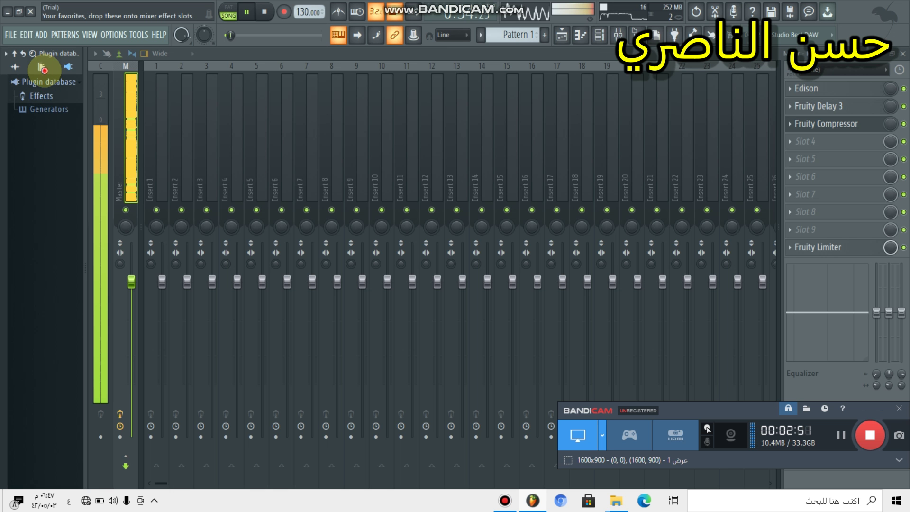
- Examine the current project's effects, patterns, generators and initialized controls in the browser
left_click(42, 68)
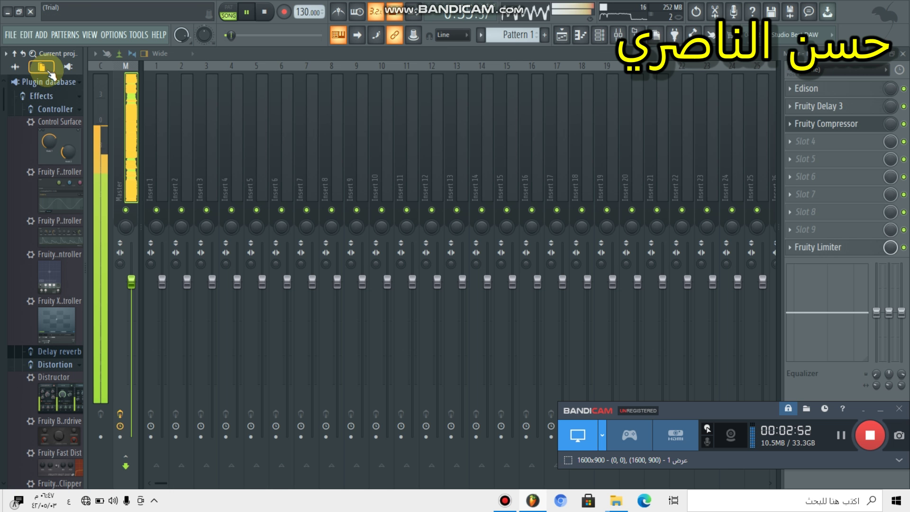
left_click(33, 122)
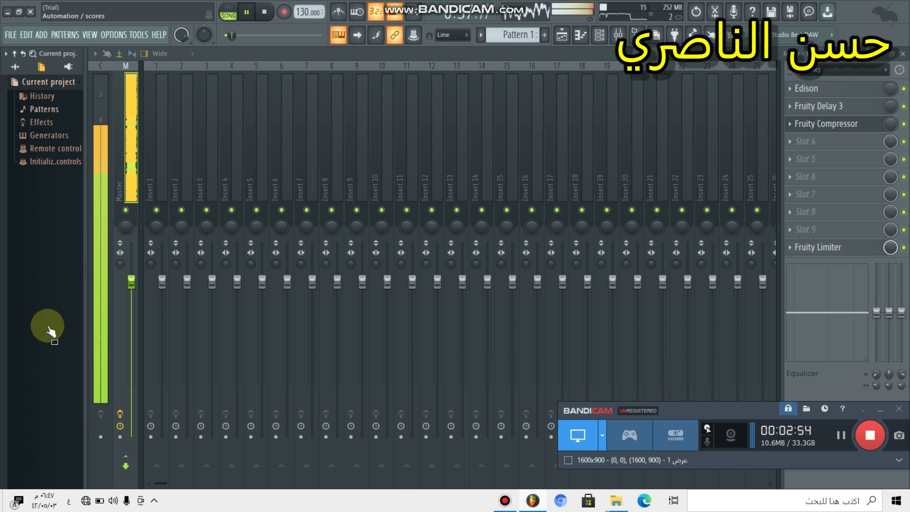
left_click(38, 123)
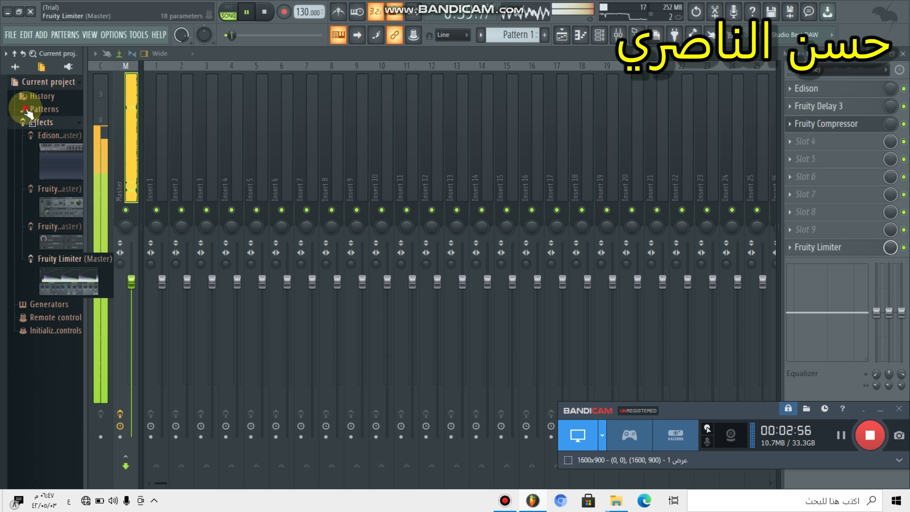
left_click(36, 305)
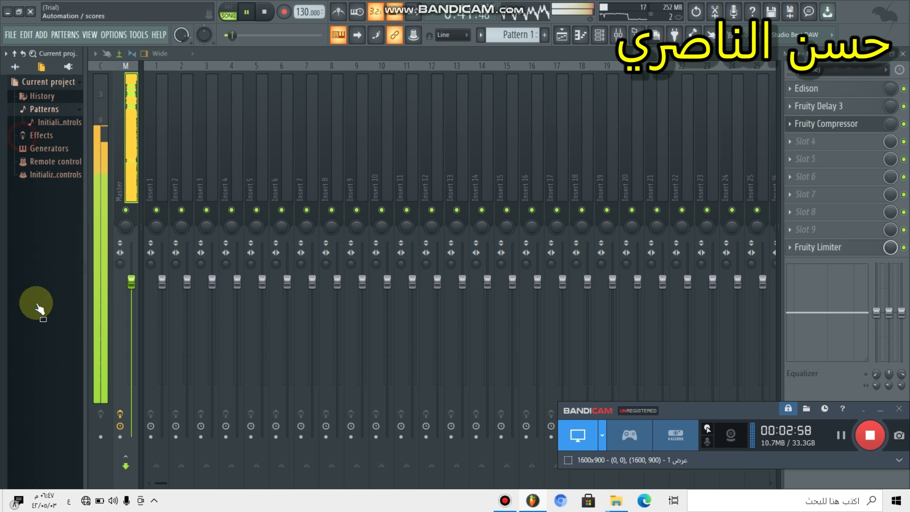
left_click(26, 304)
left_click(46, 305)
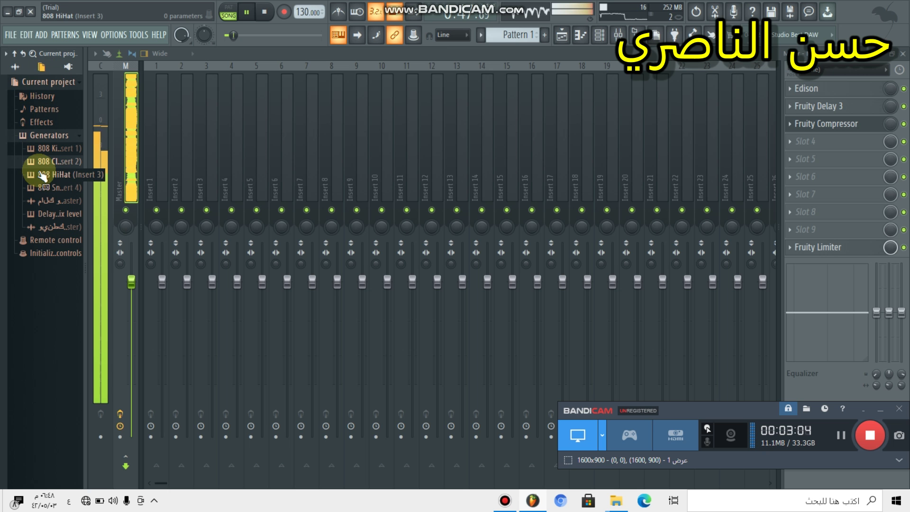
left_click(44, 175)
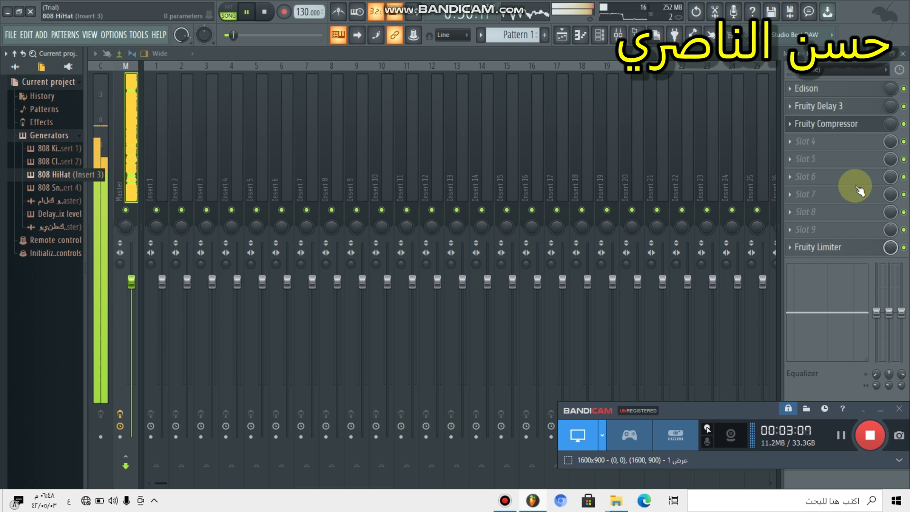
left_click(47, 186)
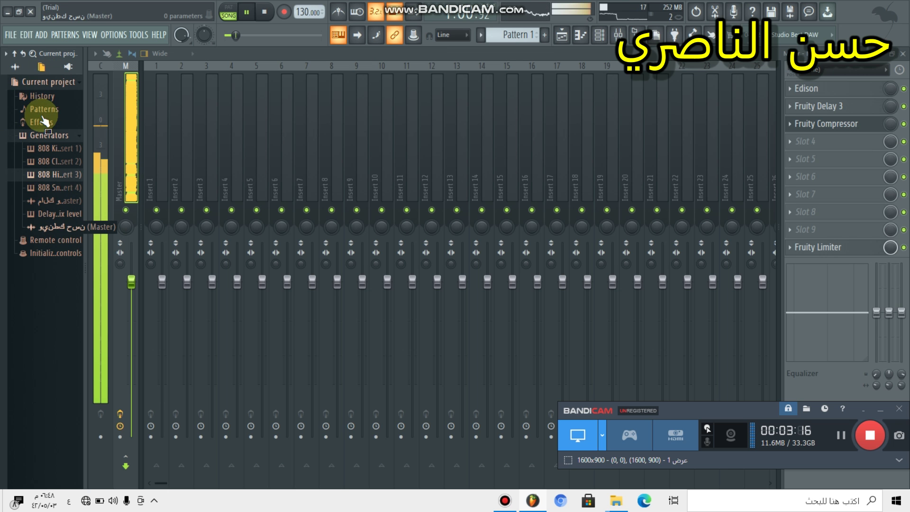
left_click(37, 109)
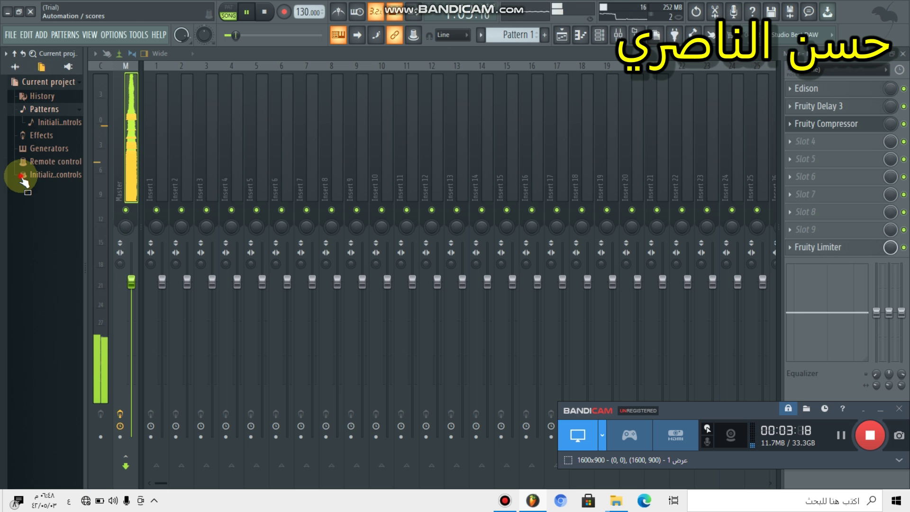
left_click(27, 163)
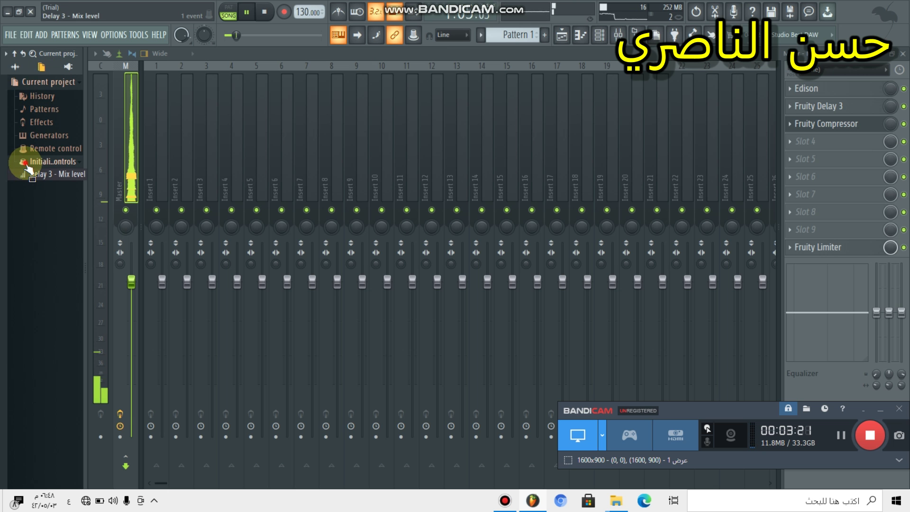
left_click(24, 138)
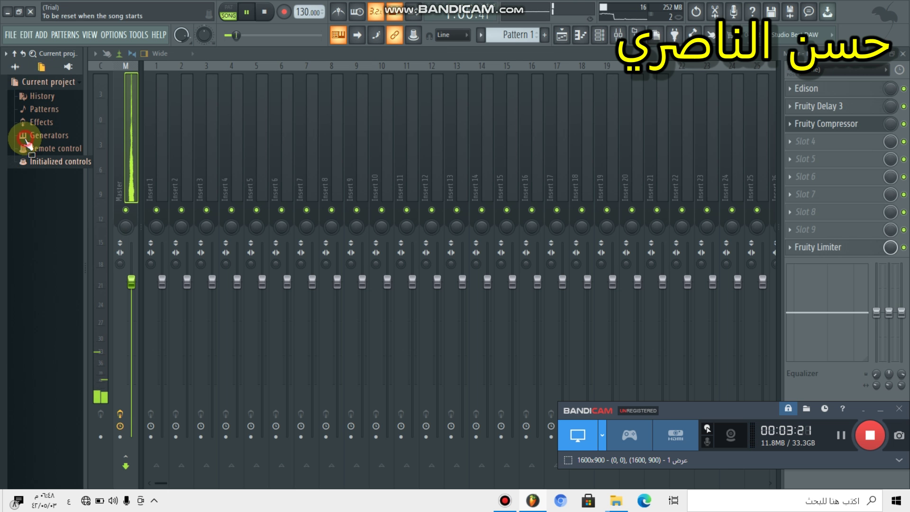
- Look through the full browser's Misc, Templates > Other > Patch bank and IL shared data folders
left_click(18, 69)
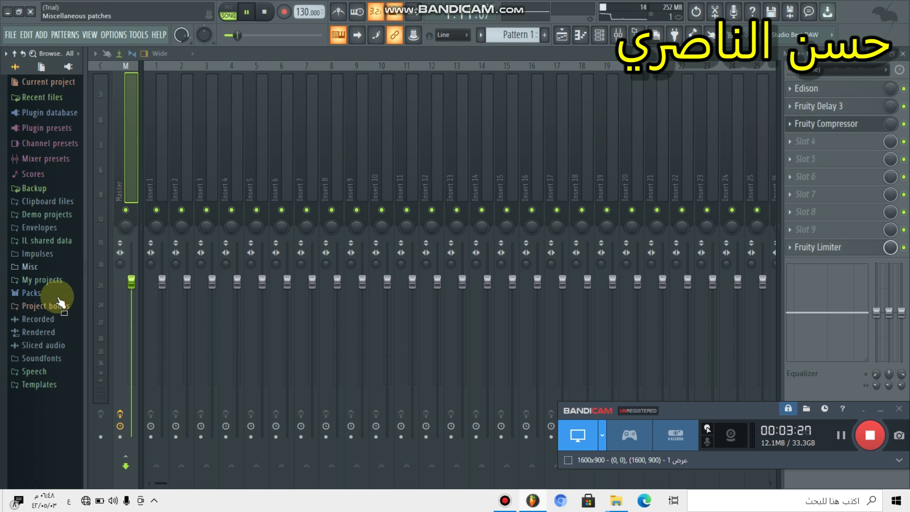
left_click(56, 268)
left_click(45, 421)
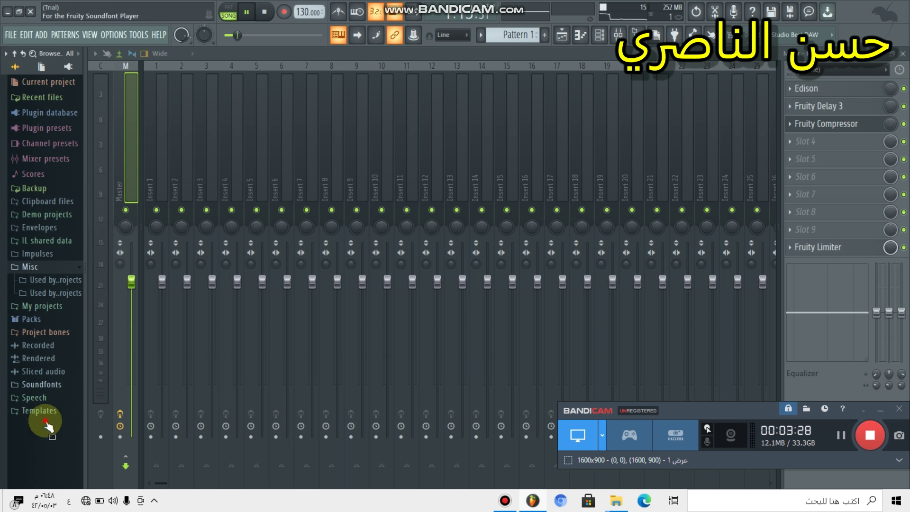
left_click(46, 419)
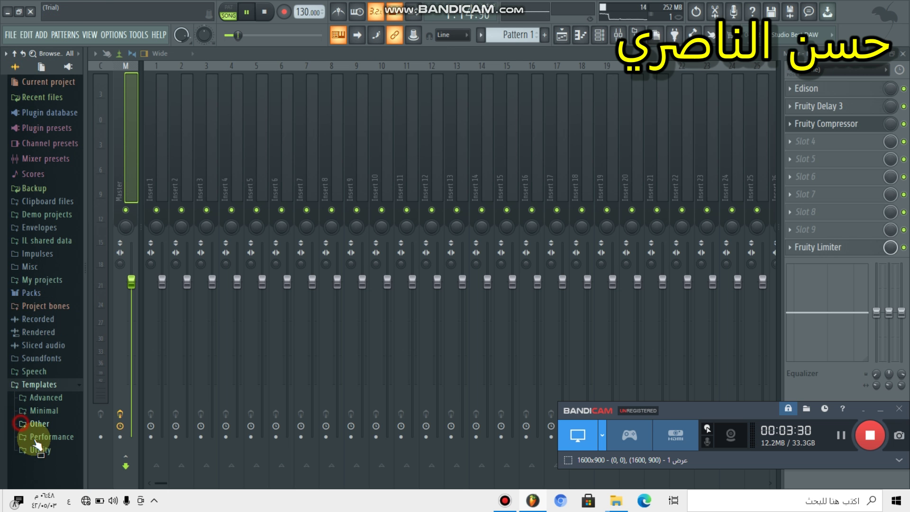
scroll(56, 449, "down", 1)
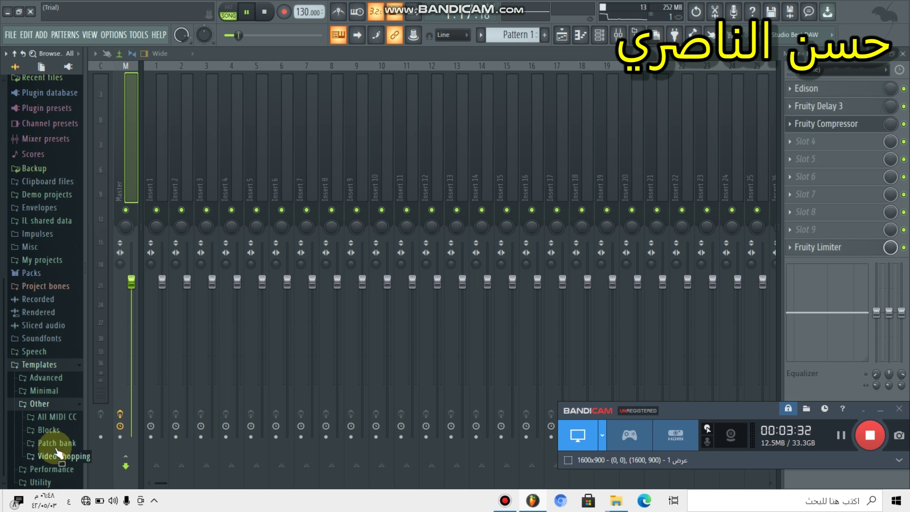
left_click(56, 446)
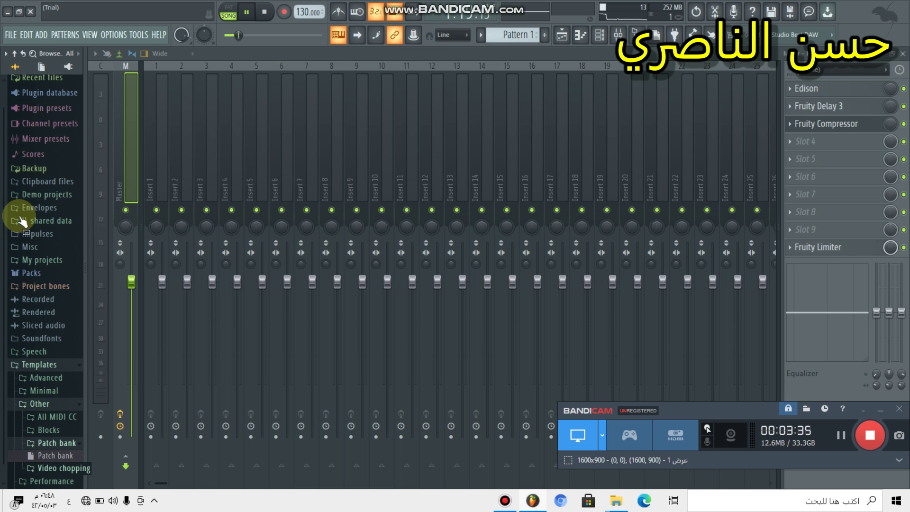
left_click(18, 256)
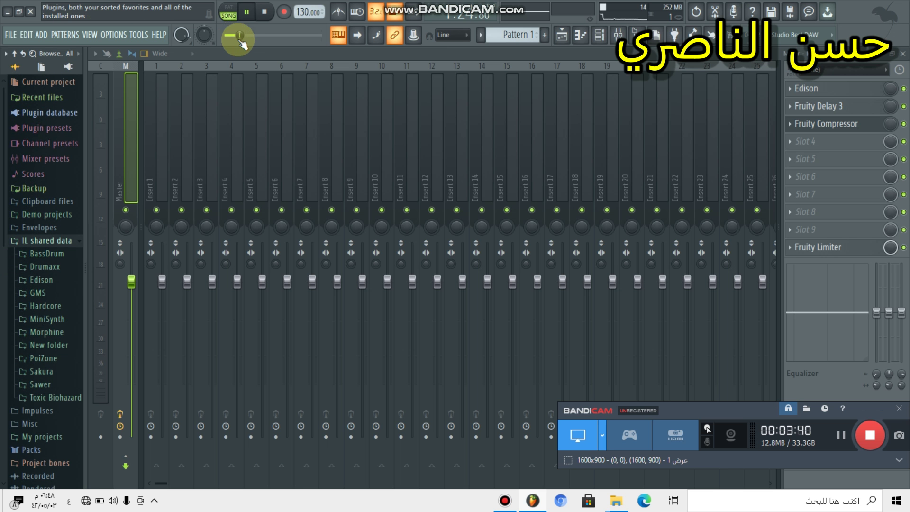
- Return playback to the start of the song and show the recent files in the full browser
left_click_drag(241, 37, 214, 32)
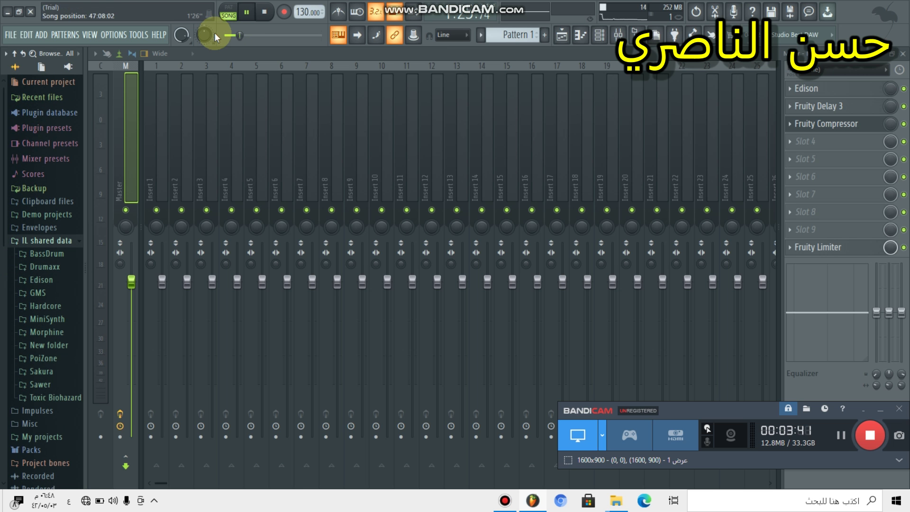
left_click(68, 67)
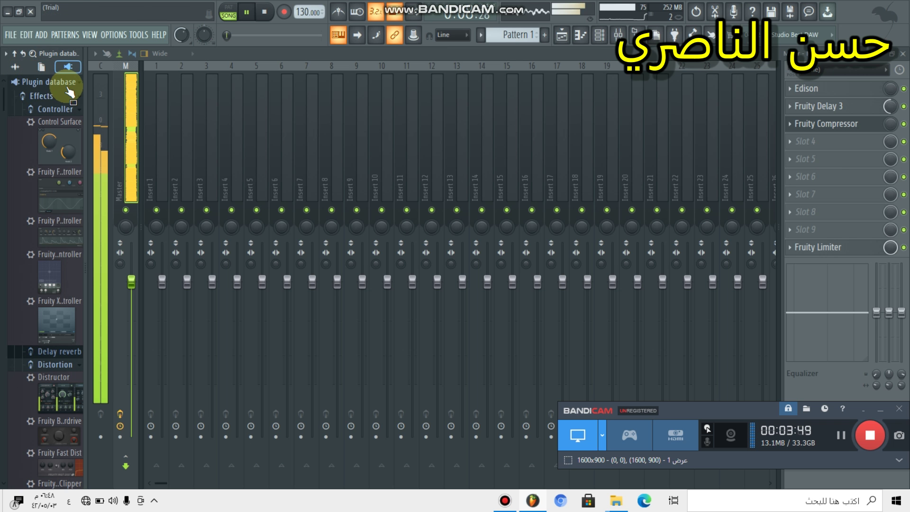
left_click(65, 87)
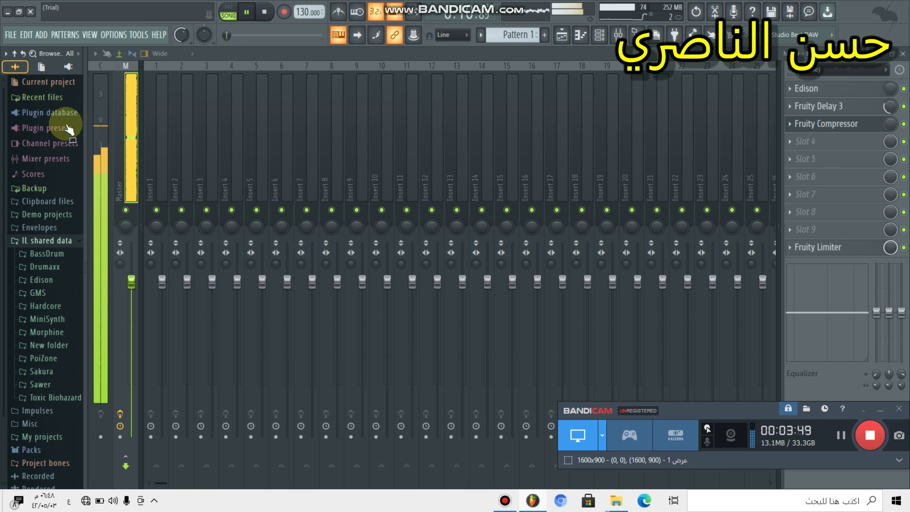
left_click(64, 104)
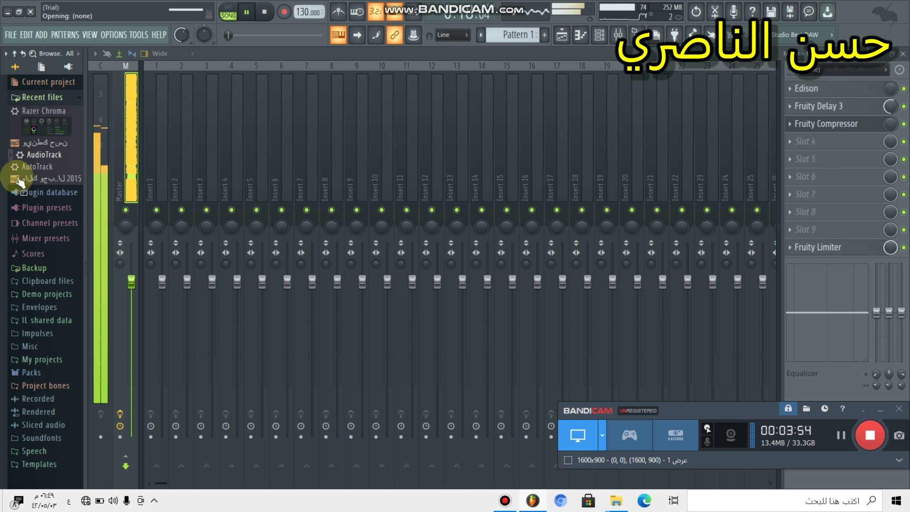
- Select the recent MP3 listed below Razer Chroma and pause the song
left_click_drag(18, 178, 41, 147)
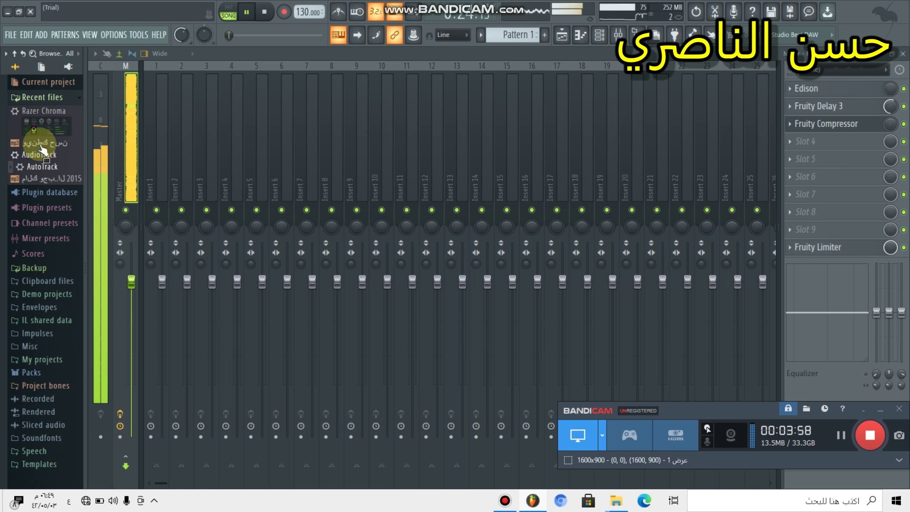
left_click_drag(46, 155, 59, 155)
left_click(246, 13)
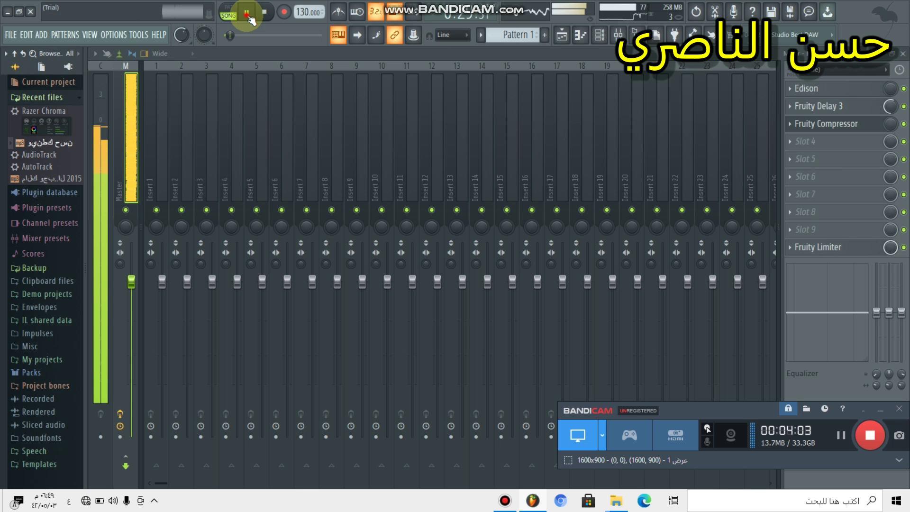
left_click(246, 13)
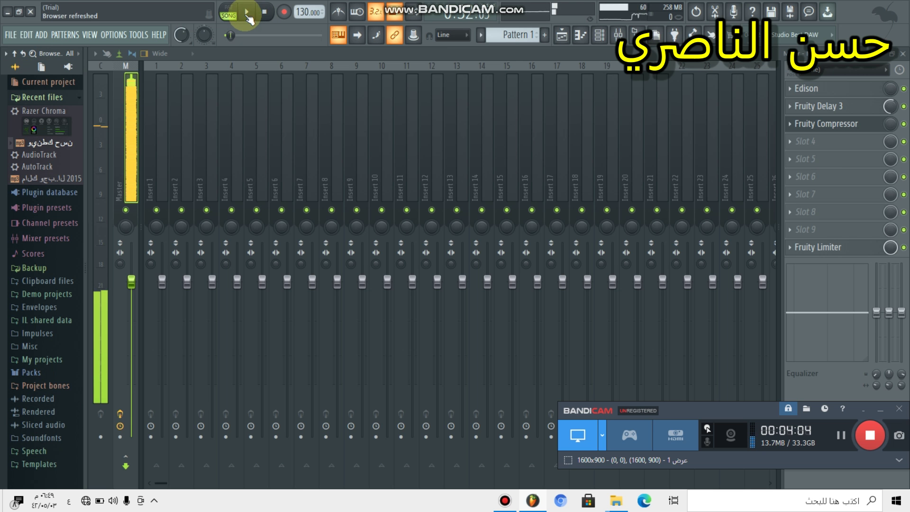
- Resume song playback and switch the browser from the recent files to the plugin database
left_click_drag(53, 139, 55, 140)
key("space")
left_click(64, 108)
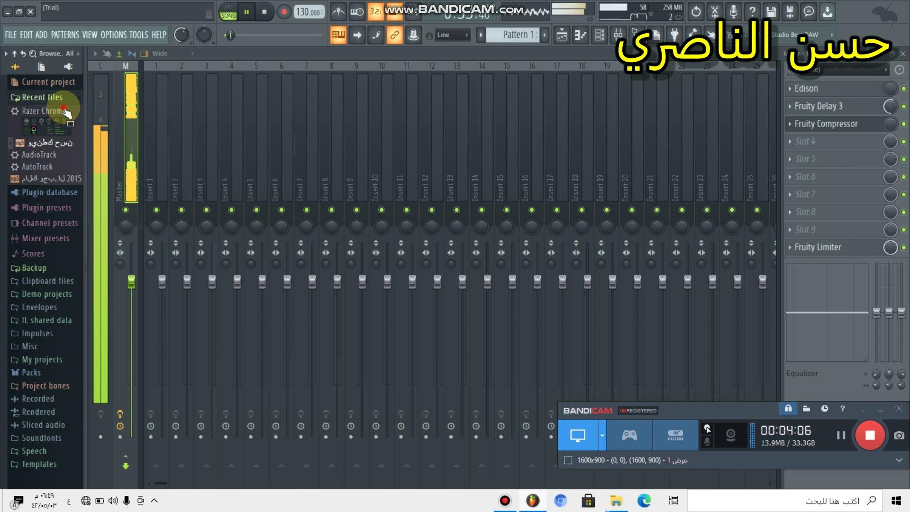
left_click(77, 69)
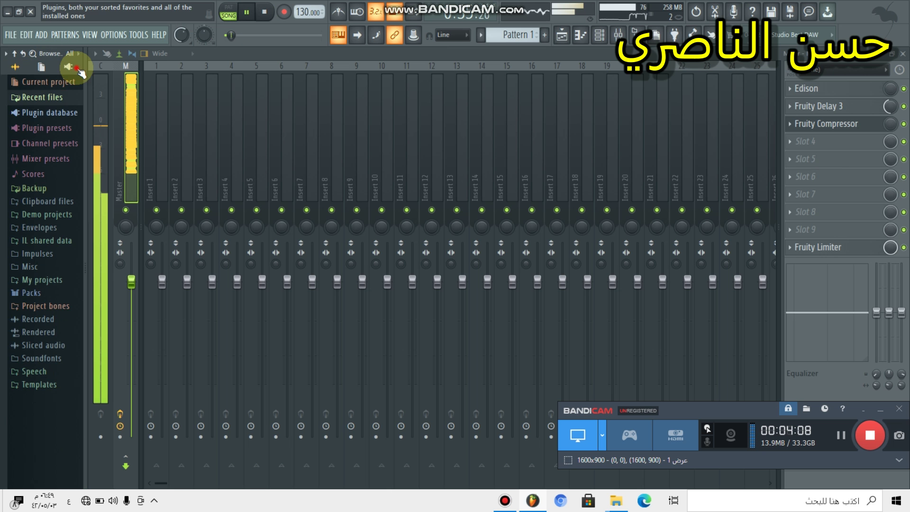
left_click(76, 69)
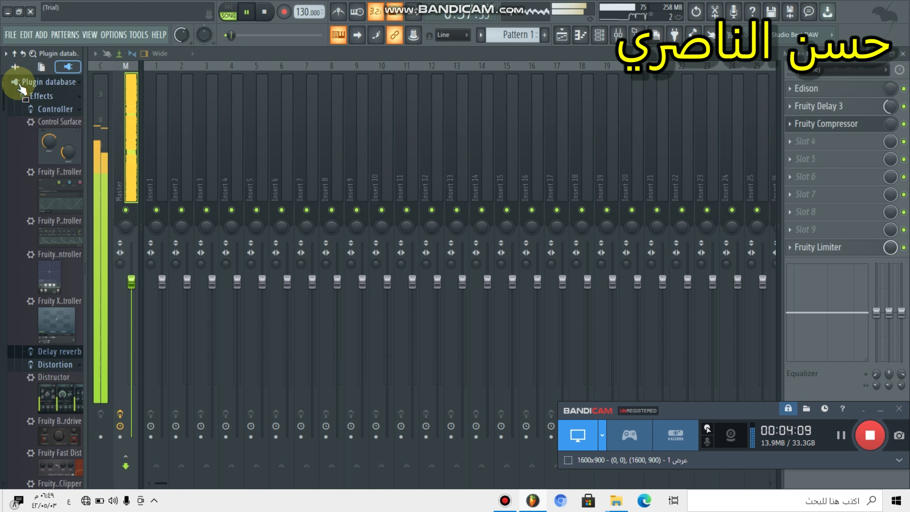
- Look through the effect categories of the plugin database from Filter to Visual, including the Misc effects
left_click(22, 101)
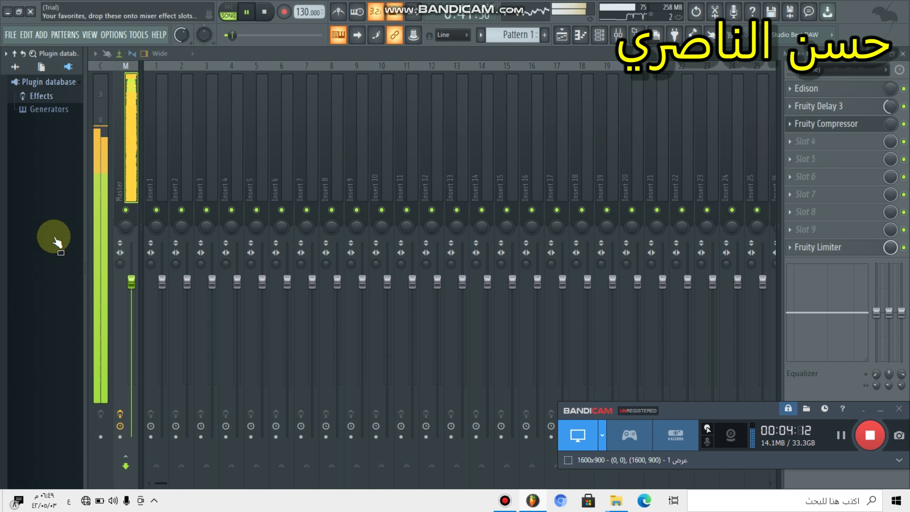
scroll(38, 266, "down", 8)
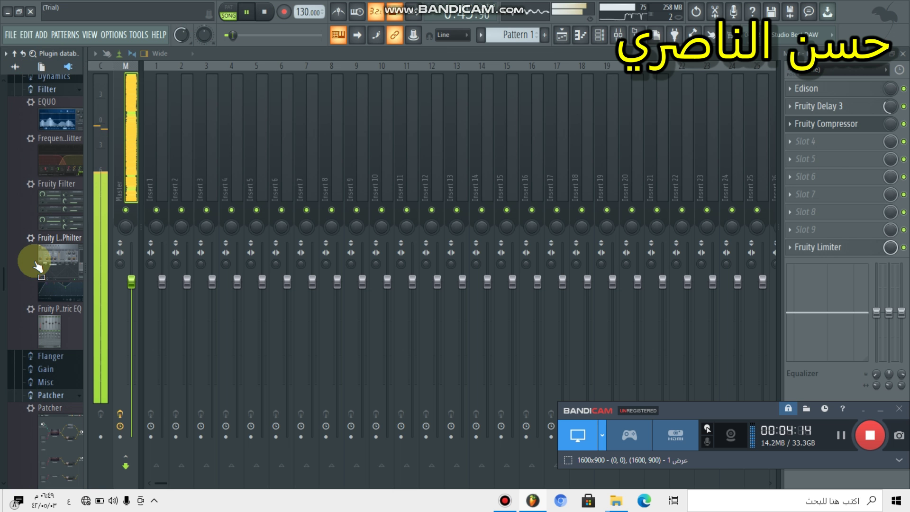
scroll(34, 262, "down", 10)
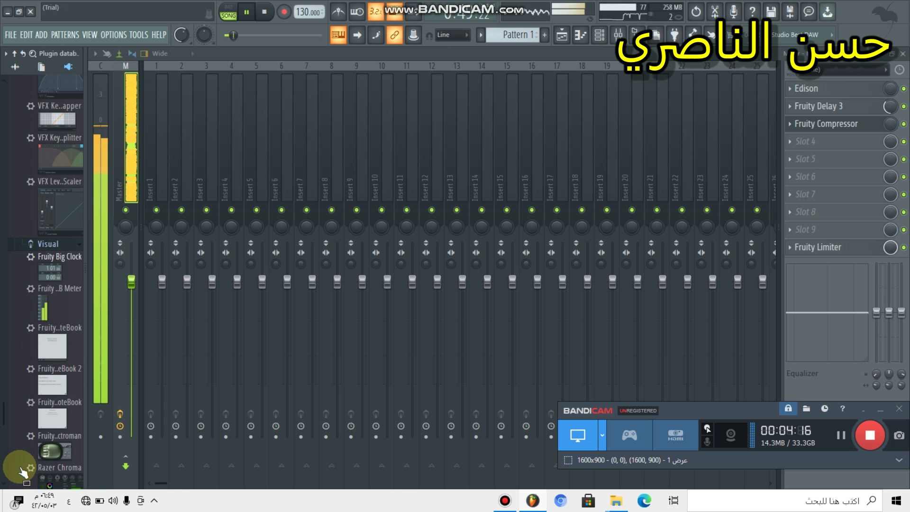
scroll(32, 125, "down", 5)
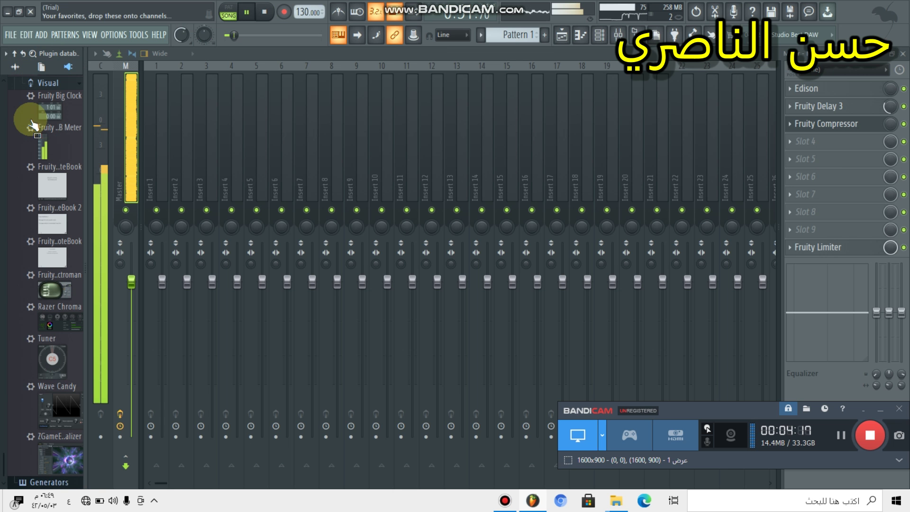
left_click(31, 122)
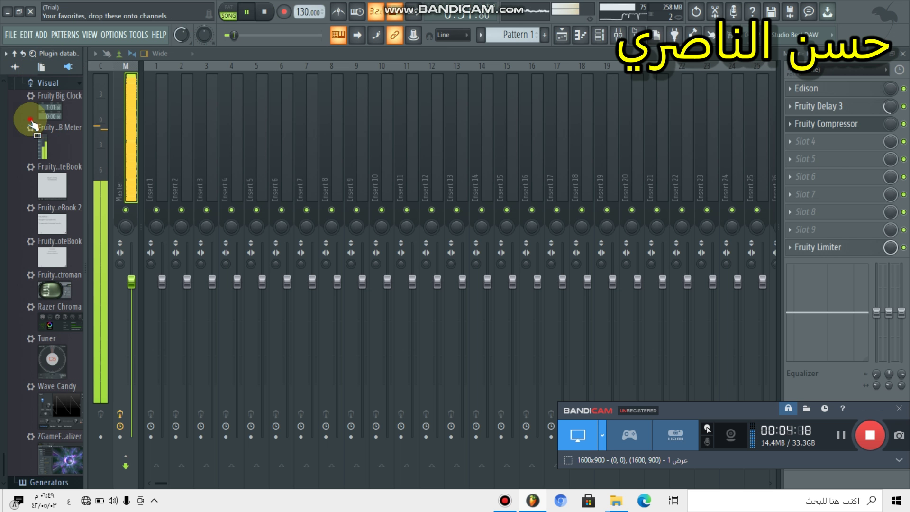
scroll(45, 418, "up", 5)
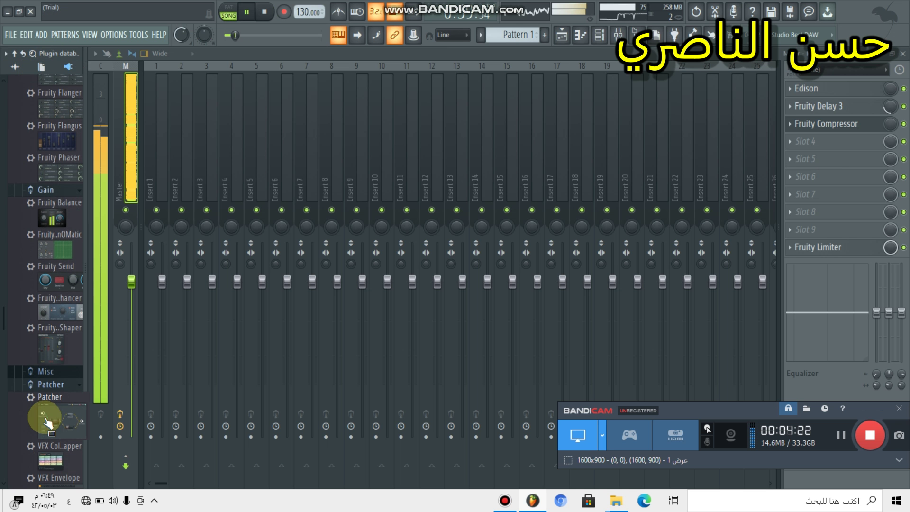
left_click(42, 371)
scroll(42, 372, "down", 5)
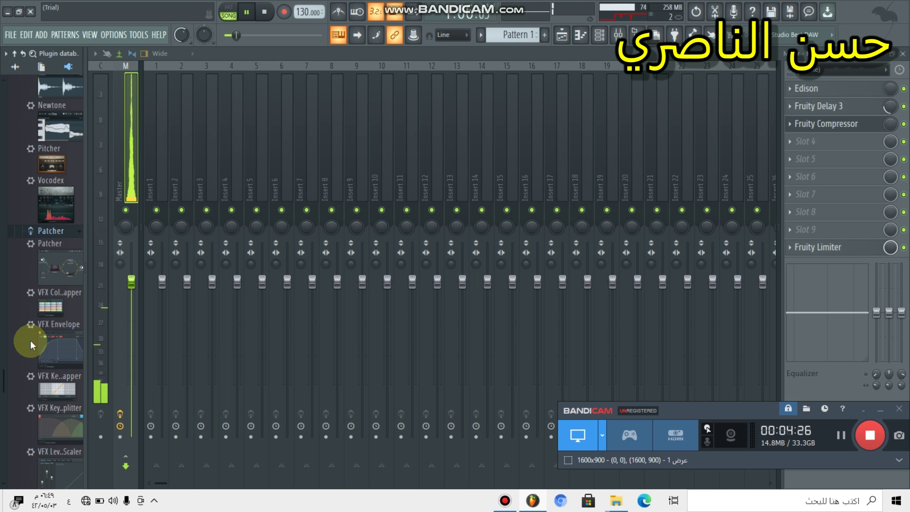
scroll(30, 340, "down", 1)
scroll(30, 341, "down", 10)
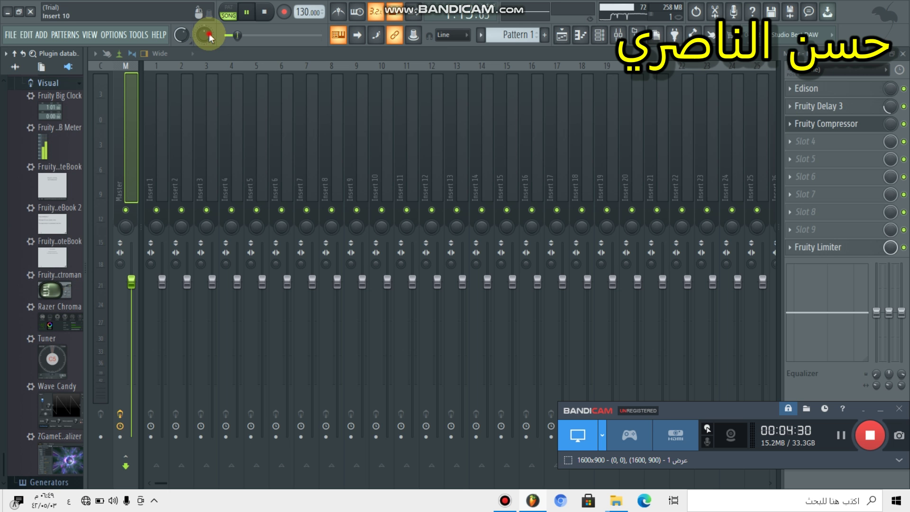
- Restart the song and try lowering the master pitch to -212 cents during playback
left_click_drag(209, 37, 243, 10)
key("space")
key("space")
mouse_move(204, 34)
left_mouse_down()
mouse_move(204, 66)
mouse_move(204, 47)
left_mouse_up()
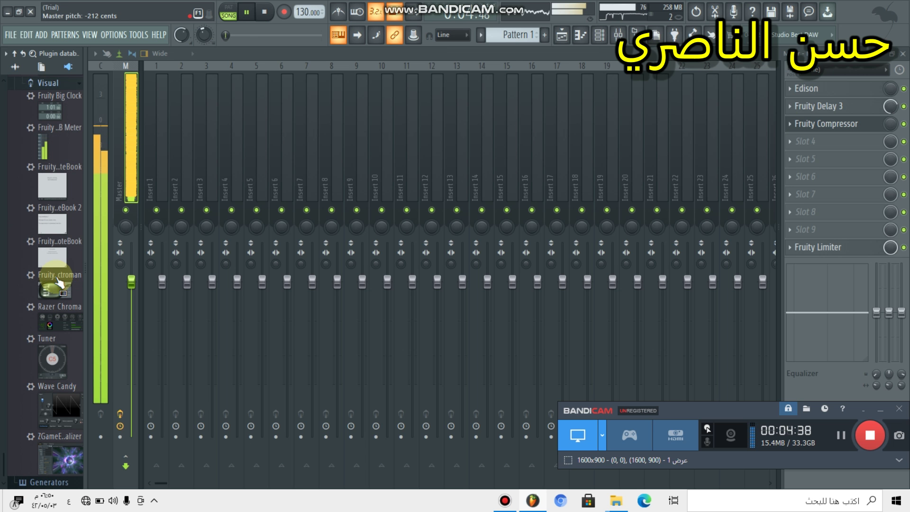
left_click_drag(60, 283, 251, 223)
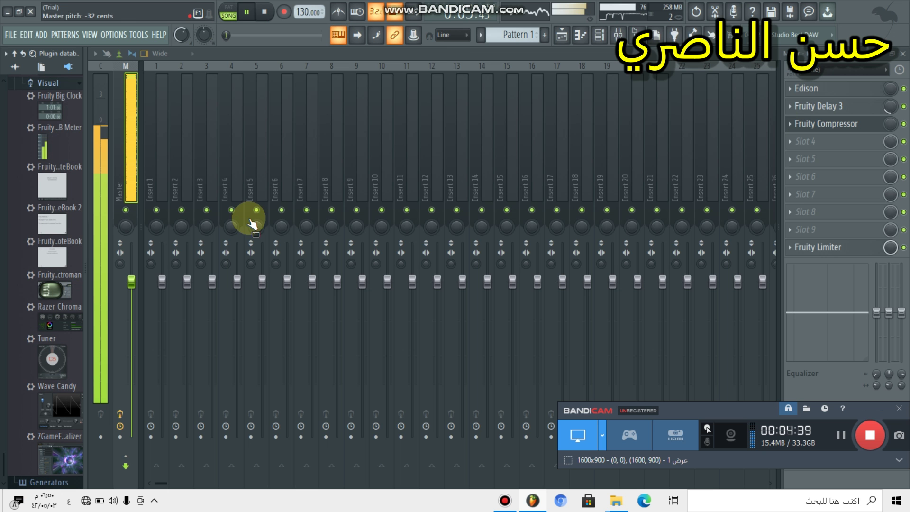
- Look over the global snap options and the Visual category of the plugin picker
left_click(453, 35)
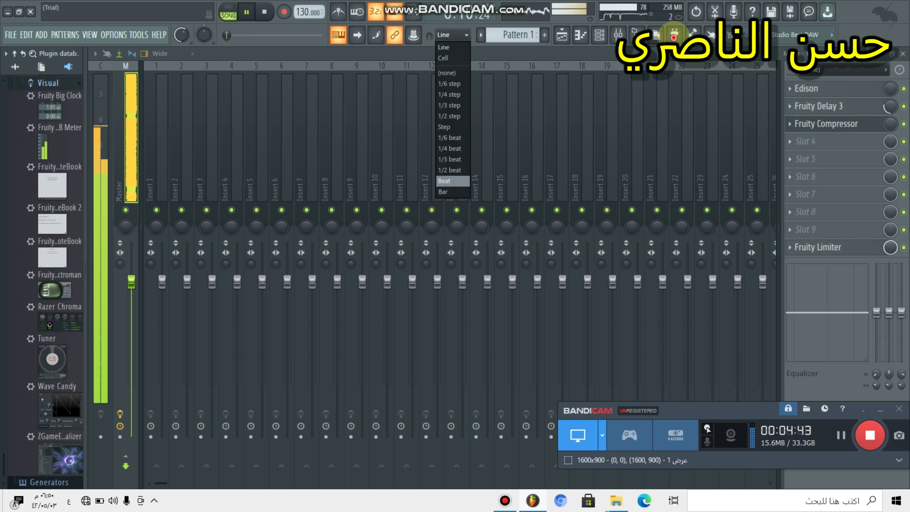
left_click(673, 34)
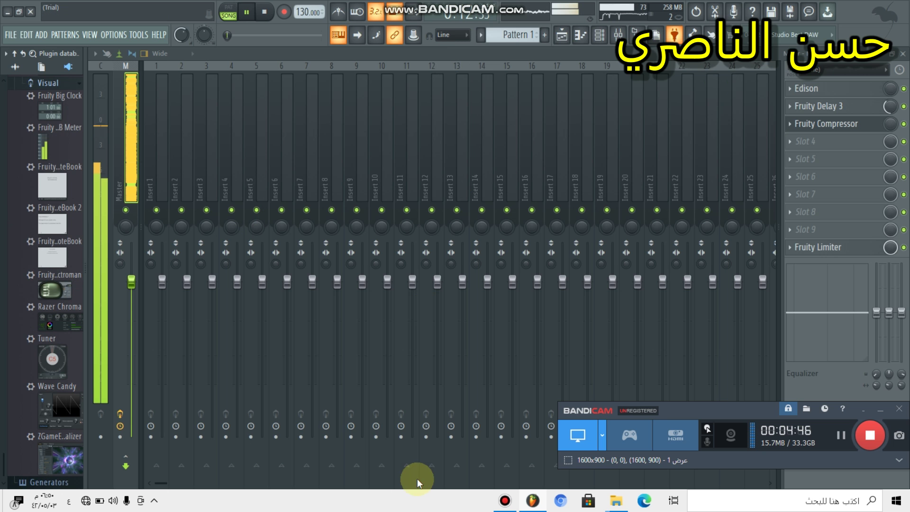
scroll(902, 313, "up", 1)
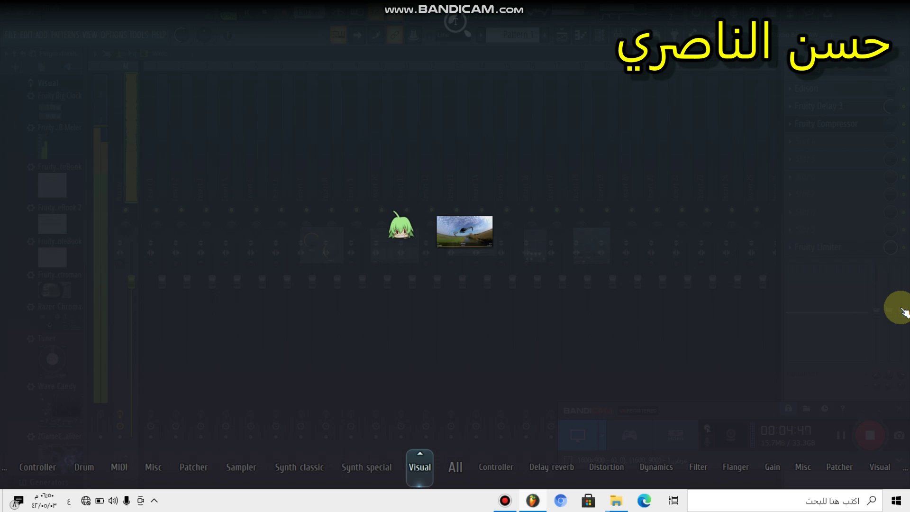
left_click(901, 308)
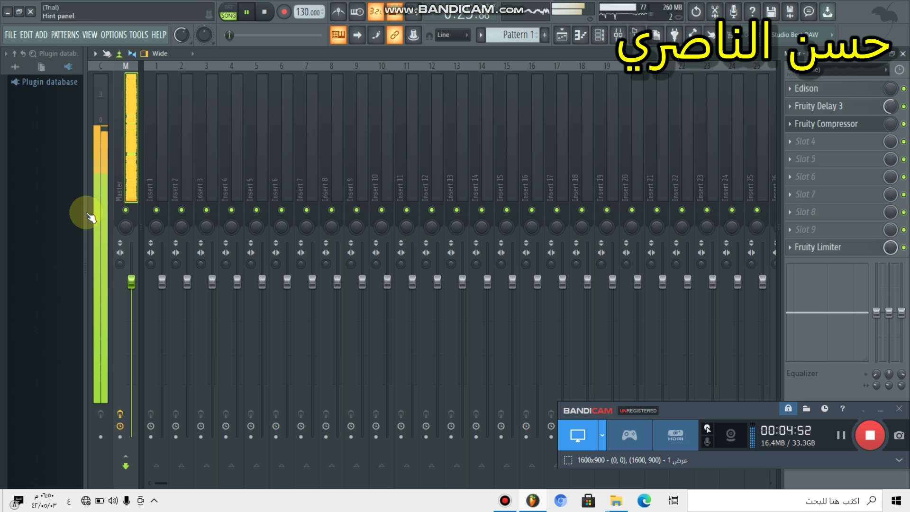
- Request the complete list of effect plugins for empty slot 4 on the Master mixer track
left_click(144, 54)
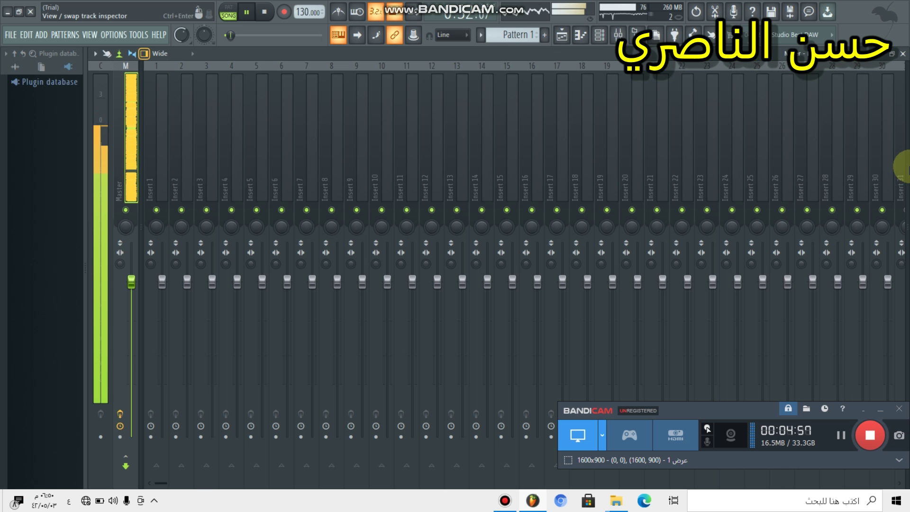
left_click(849, 141)
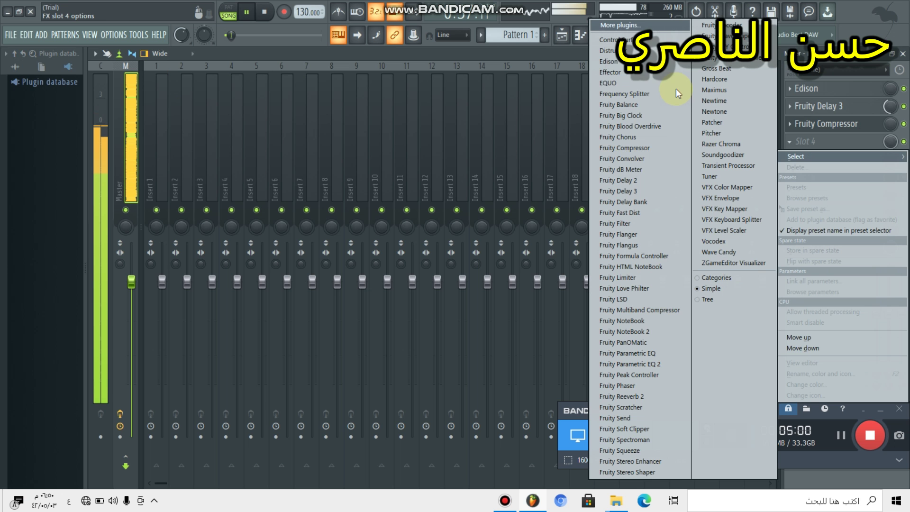
left_click(619, 24)
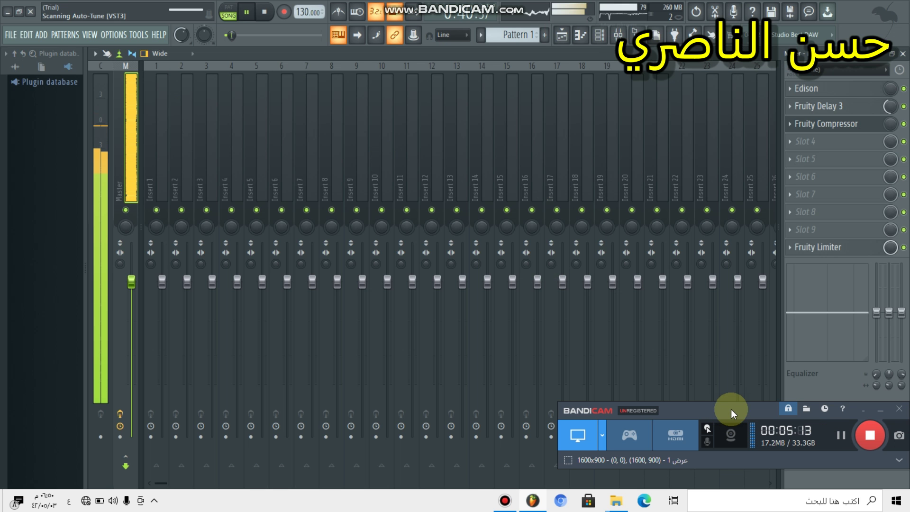
left_click(848, 441)
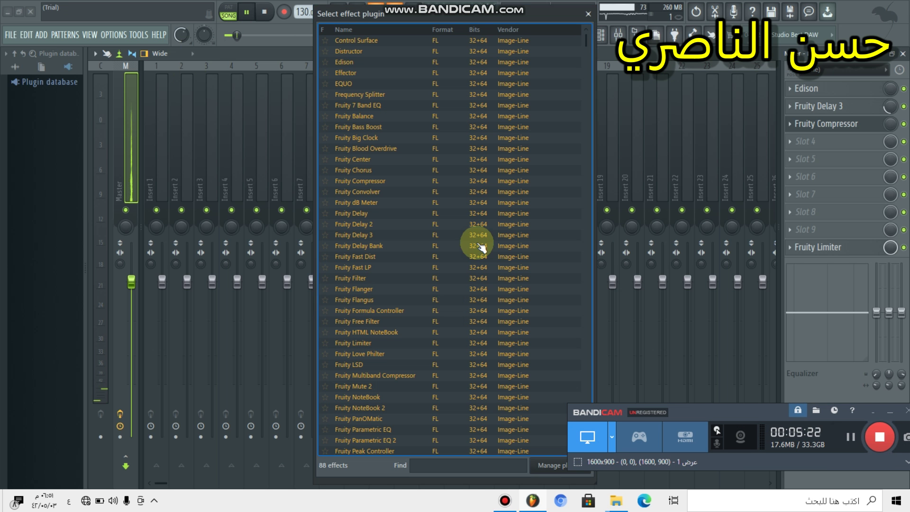
- Look through the effect plugins, highlighting Newtone and the VST3 plugin Auto-Tune Artist
scroll(473, 243, "down", 5)
scroll(386, 38, "down", 4)
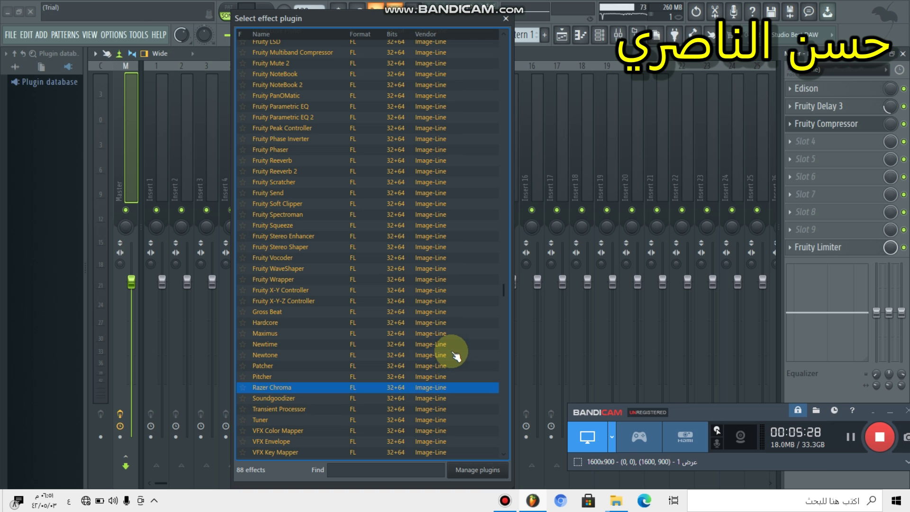
left_click(451, 356)
scroll(452, 353, "down", 6)
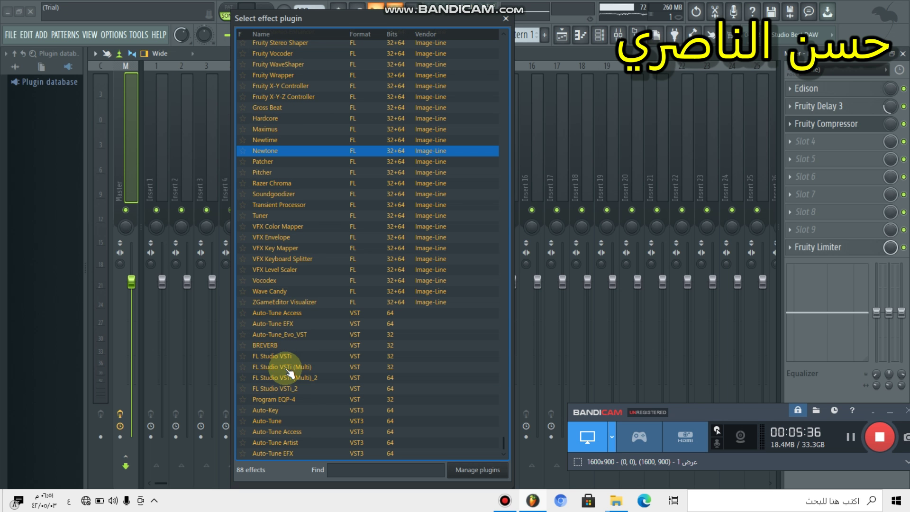
left_click(320, 442)
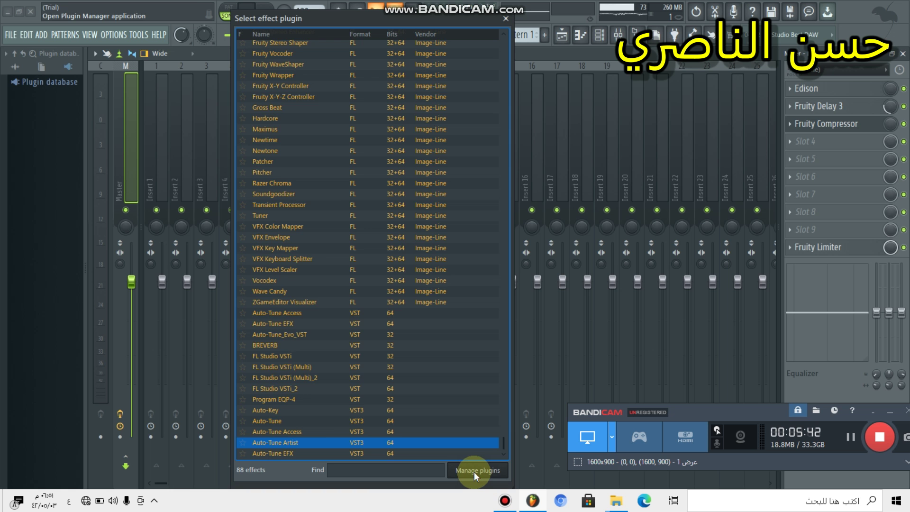
- Open the plugin manager and select Auto-Tune Artist among the VST3 plugins at the end of its list
left_click(474, 471)
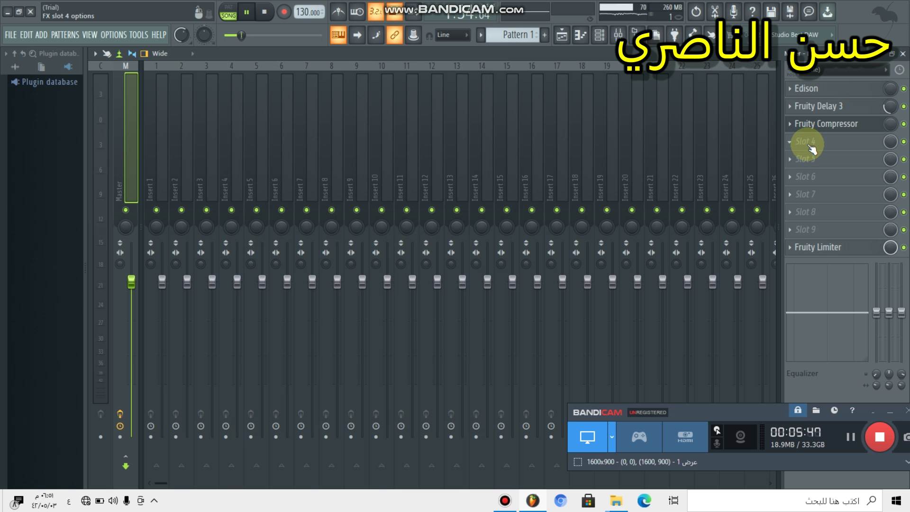
left_click(809, 145)
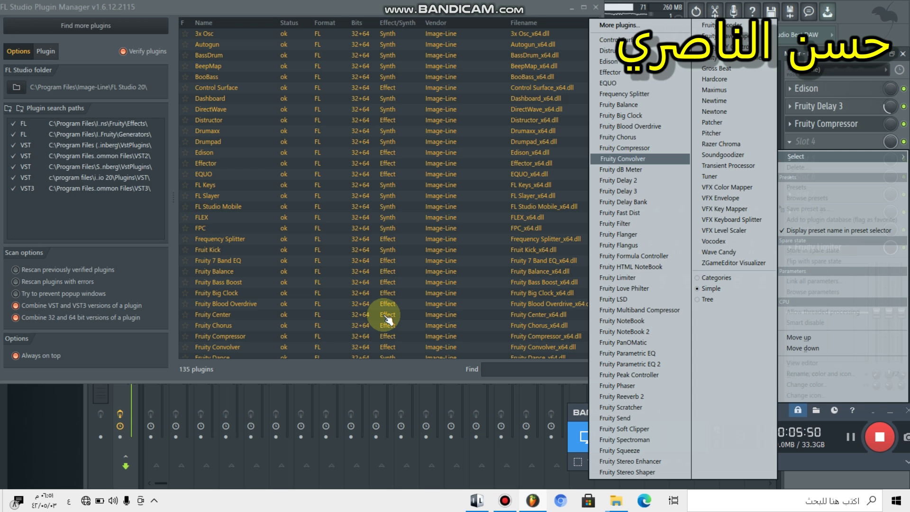
left_click(386, 315)
scroll(274, 299, "down", 20)
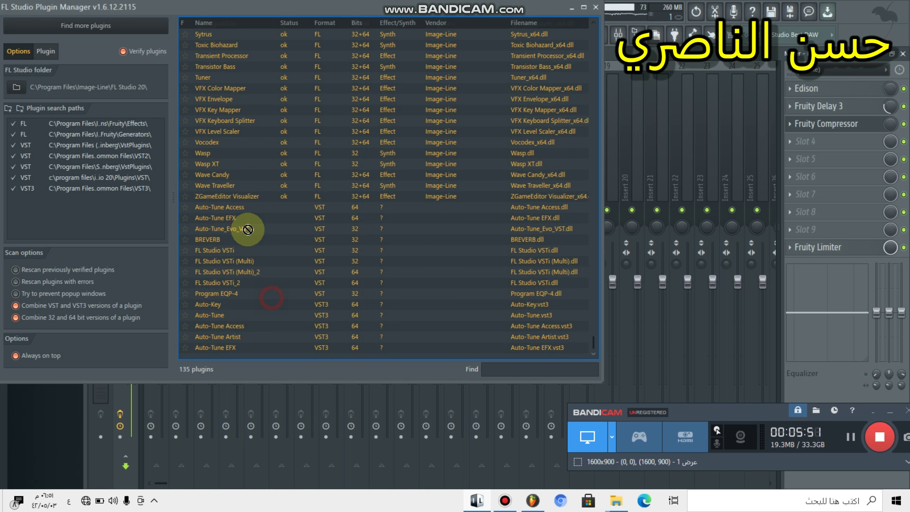
left_click(303, 342)
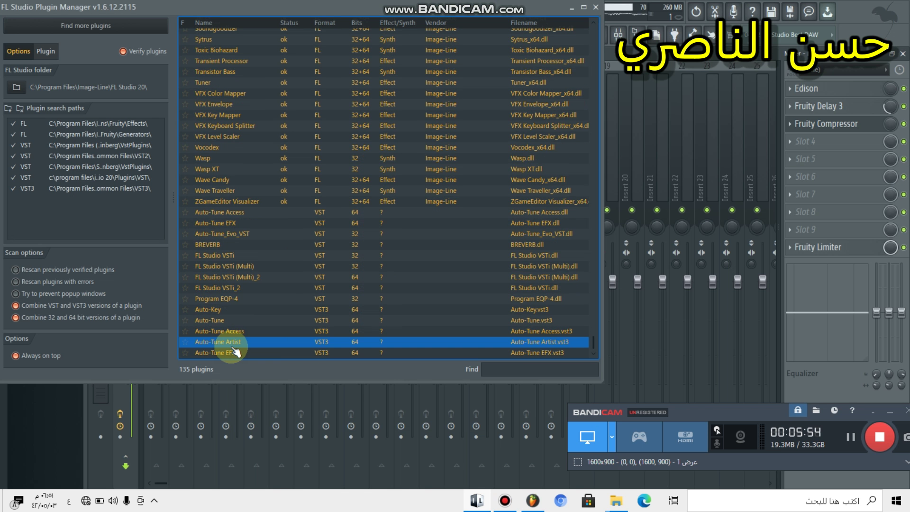
key("Up")
key("Up")
key("Up")
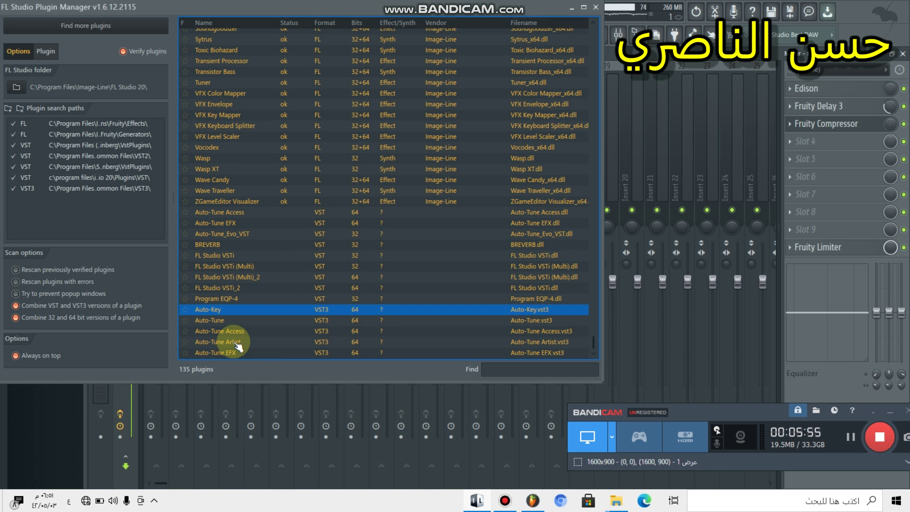
left_click(202, 342)
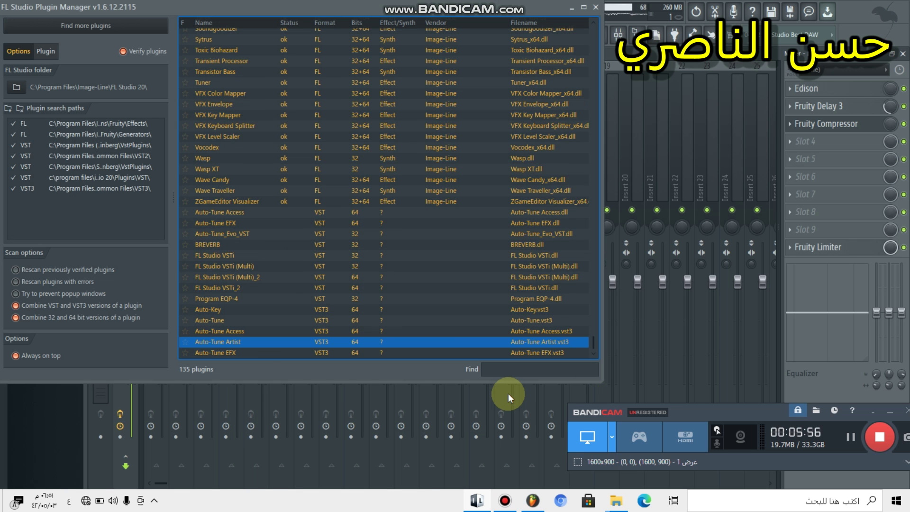
- Examine the plugin details and combined plugin files of Auto-Tune Artist
left_click(508, 370)
left_click(47, 53)
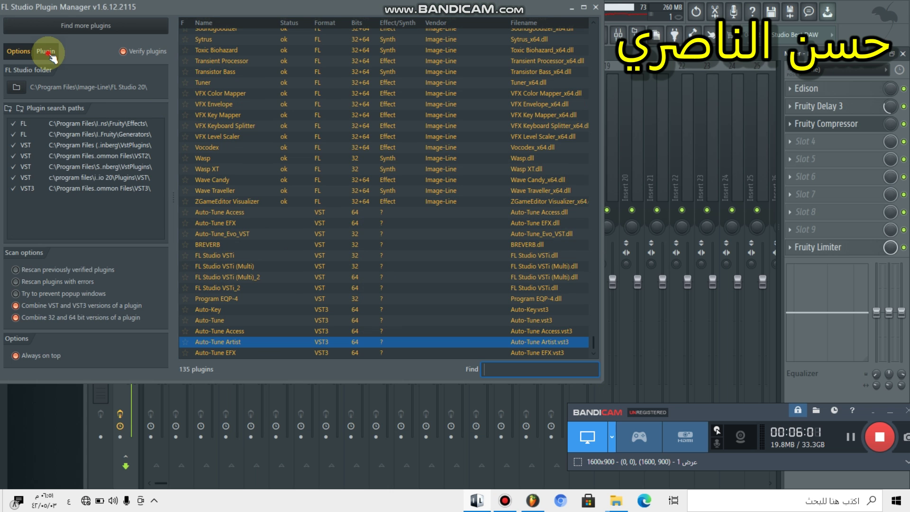
left_click(38, 53)
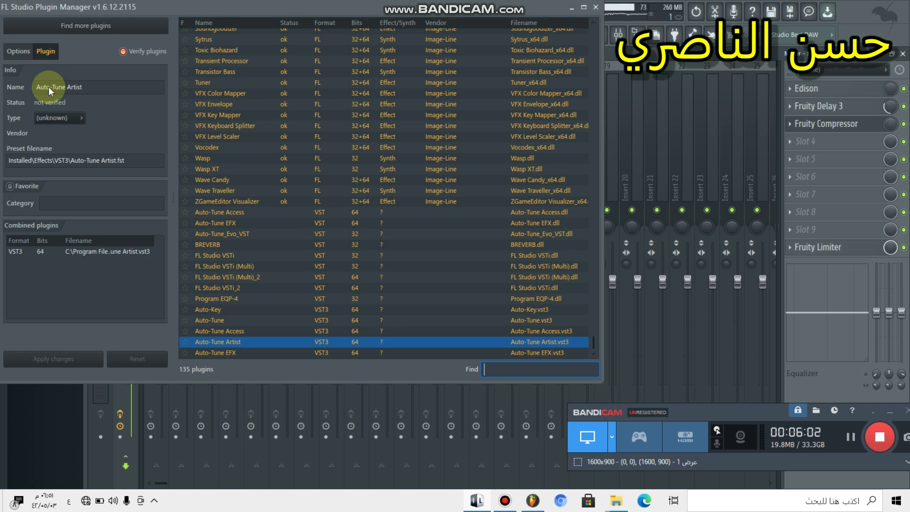
left_click(78, 247)
- Turn off Always on top for the plugin manager and close it
left_click(18, 355)
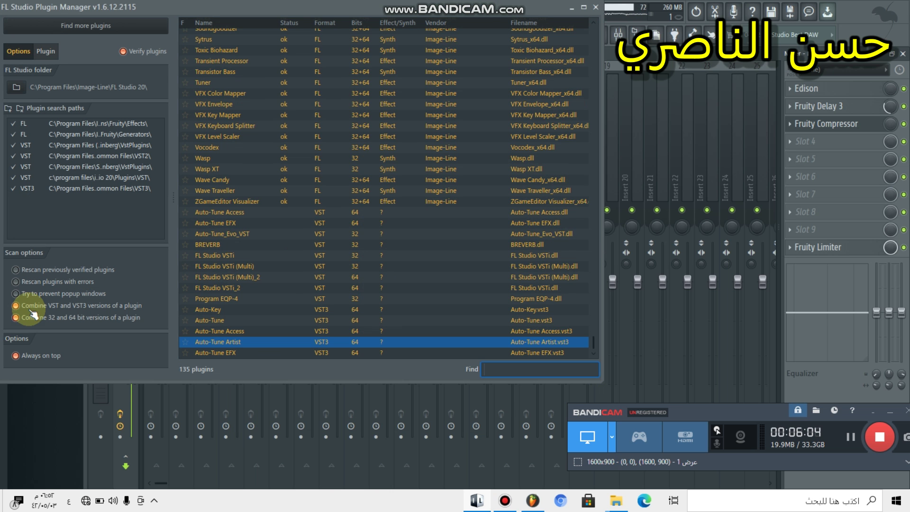
left_click(518, 372)
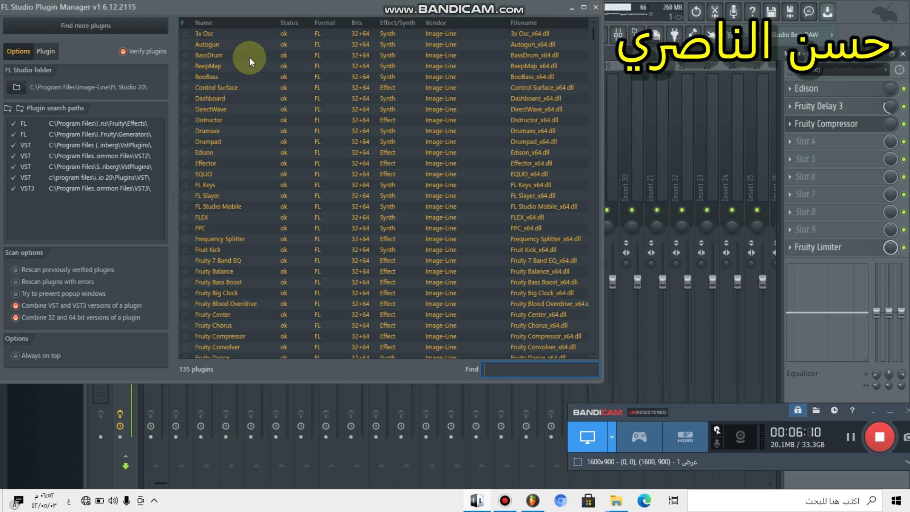
left_click(595, 8)
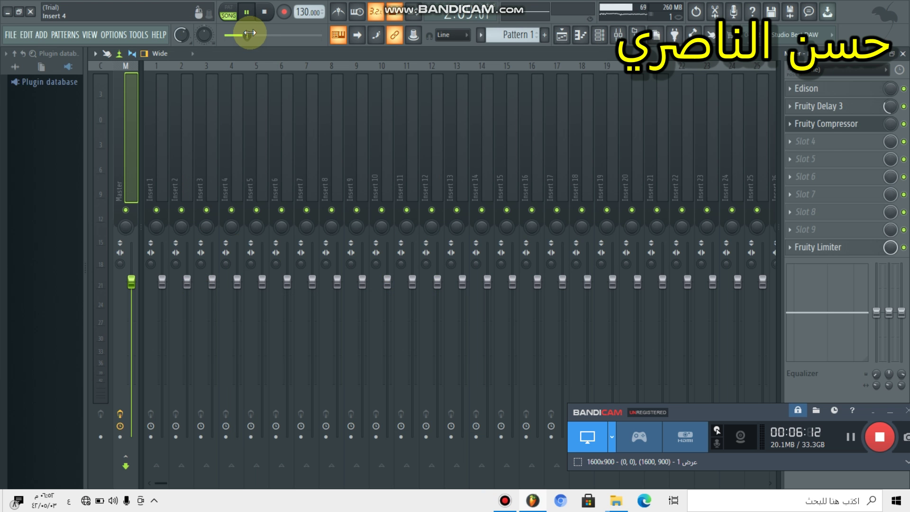
- Return playback to the start of the song and load Auto-Tune_Evo_VST into slot 4 of the Master track
left_click_drag(244, 35, 19, 95)
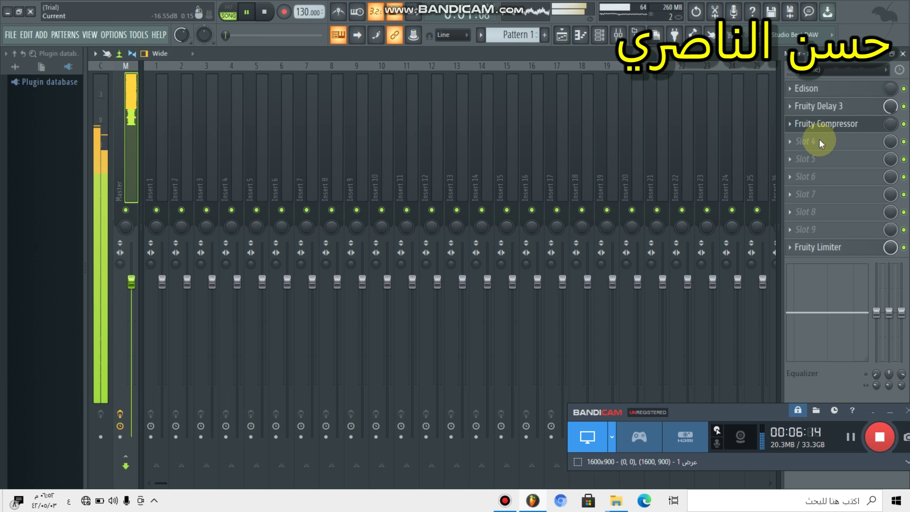
left_click(819, 141)
left_click(655, 453)
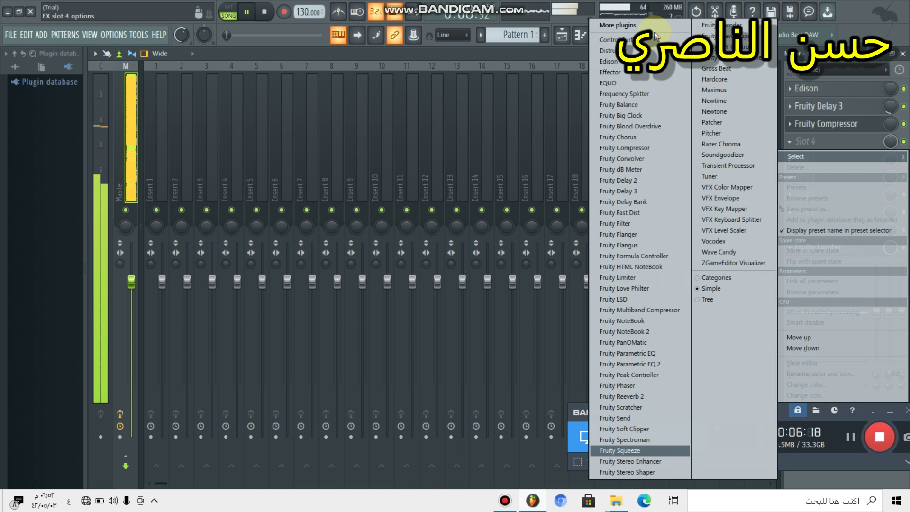
key("Up")
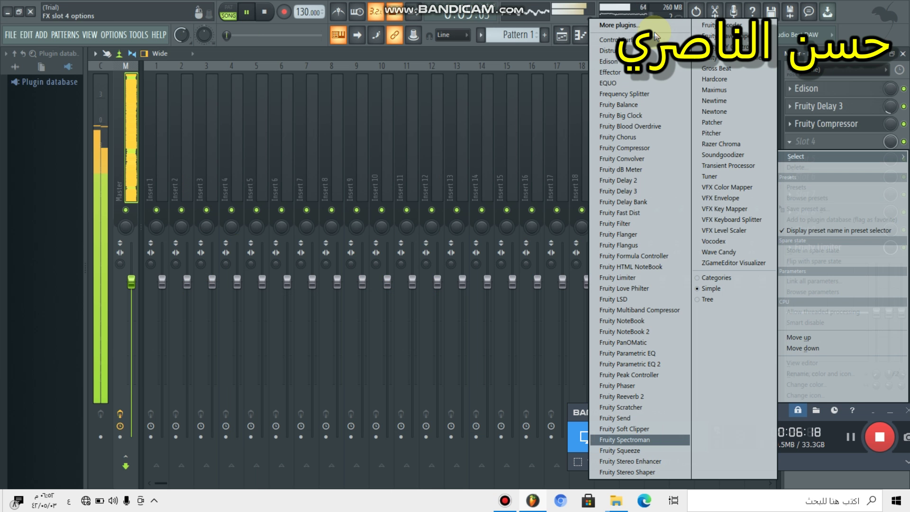
left_click(630, 26)
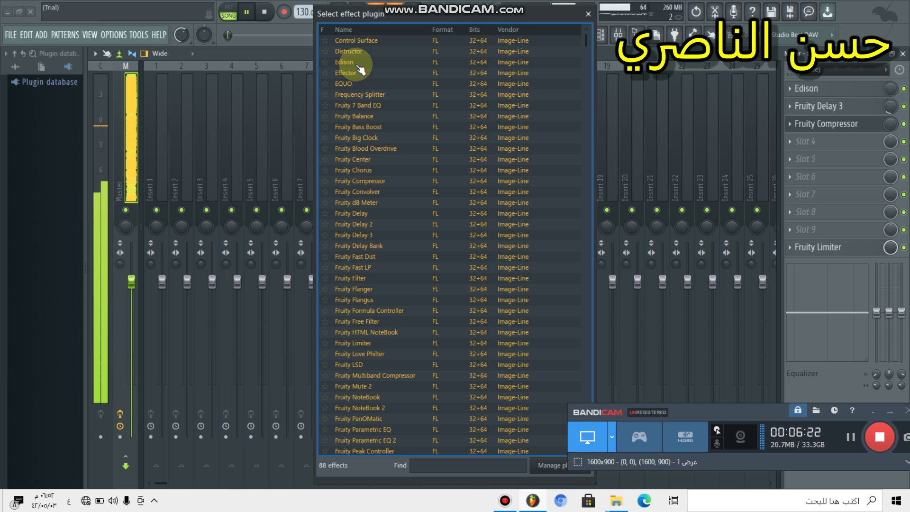
scroll(412, 76, "up", 2)
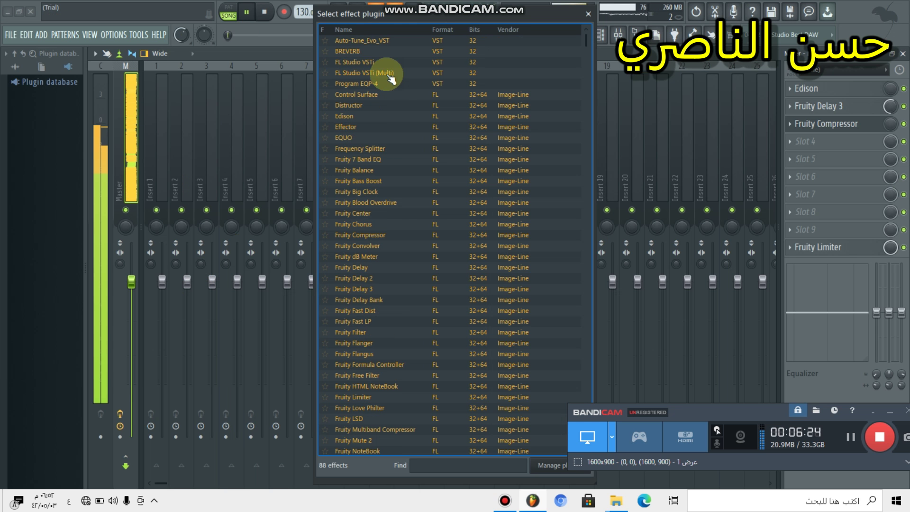
left_click(361, 40)
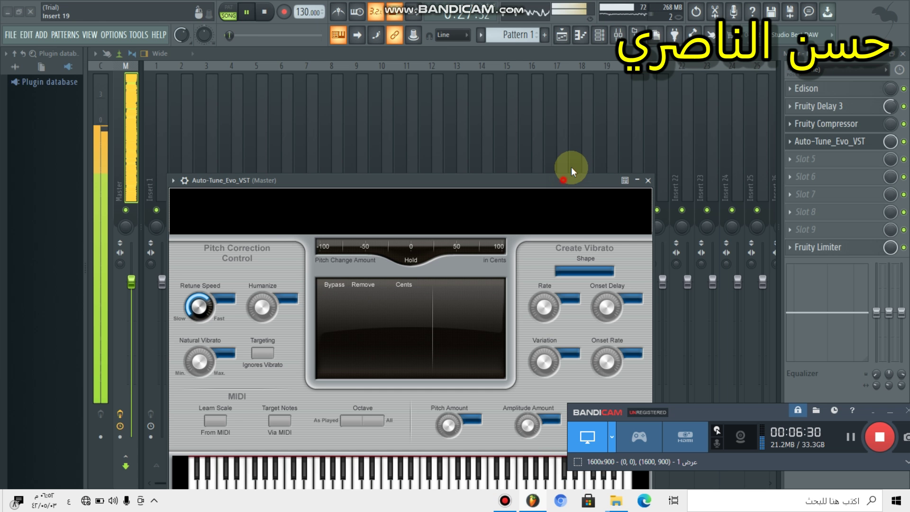
- Delete Auto-Tune_Evo_VST from slot 4 of the Master track
left_click(789, 141)
left_click(459, 315)
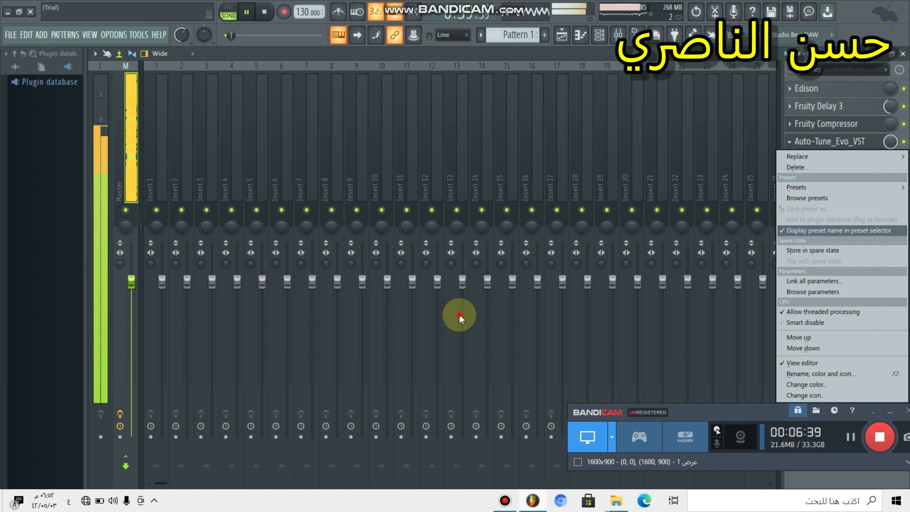
left_click(798, 168)
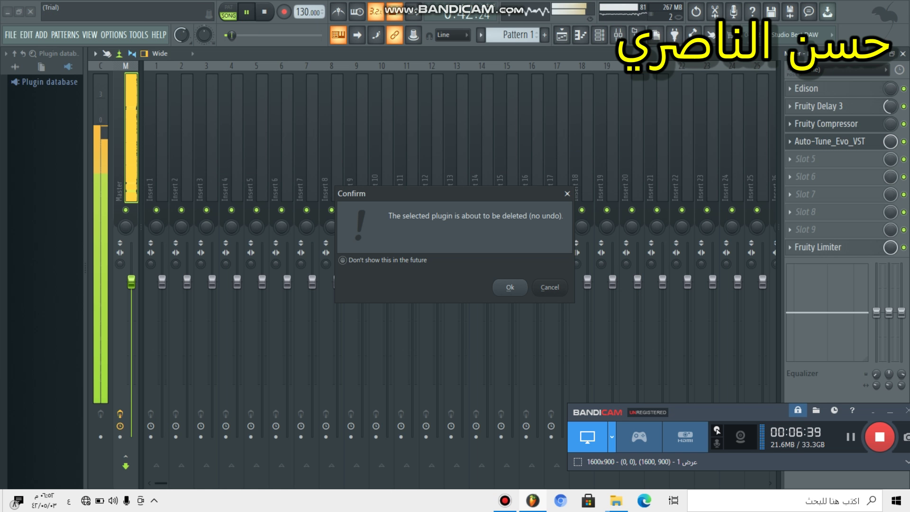
key("Return")
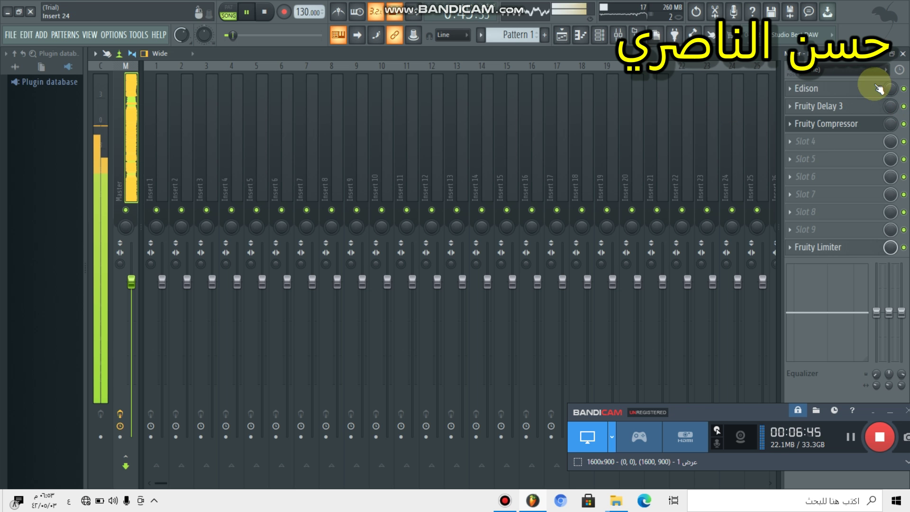
- Load the 64-bit VST version of Auto-Tune EFX into slot 4 of the Master track from the full effect plugin list
left_click(790, 88)
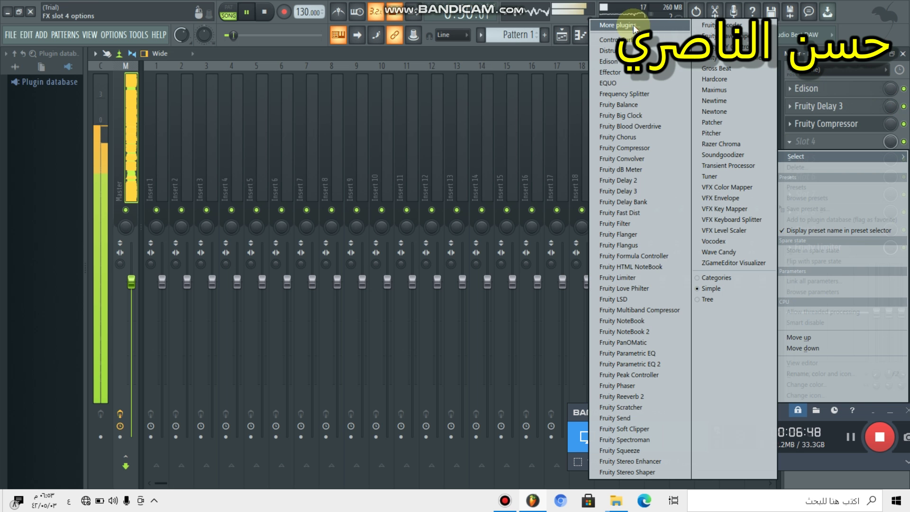
left_click(634, 28)
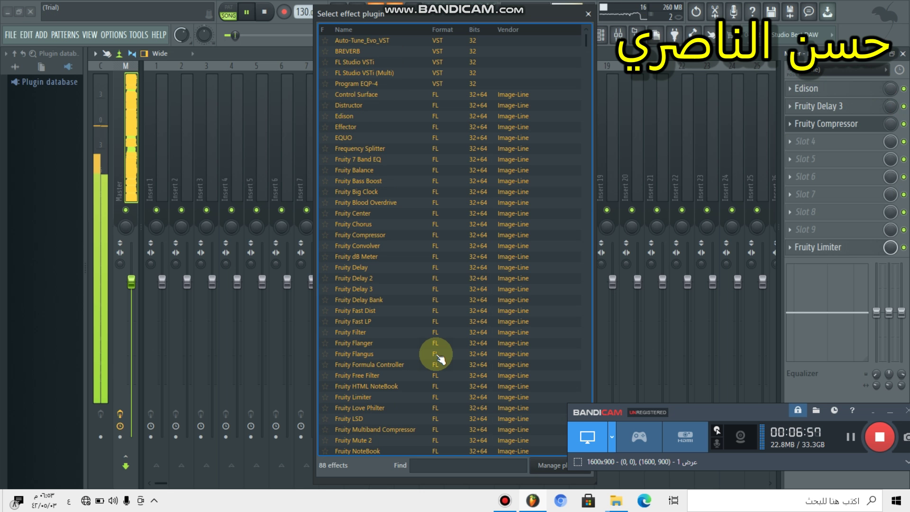
scroll(384, 437, "down", 10)
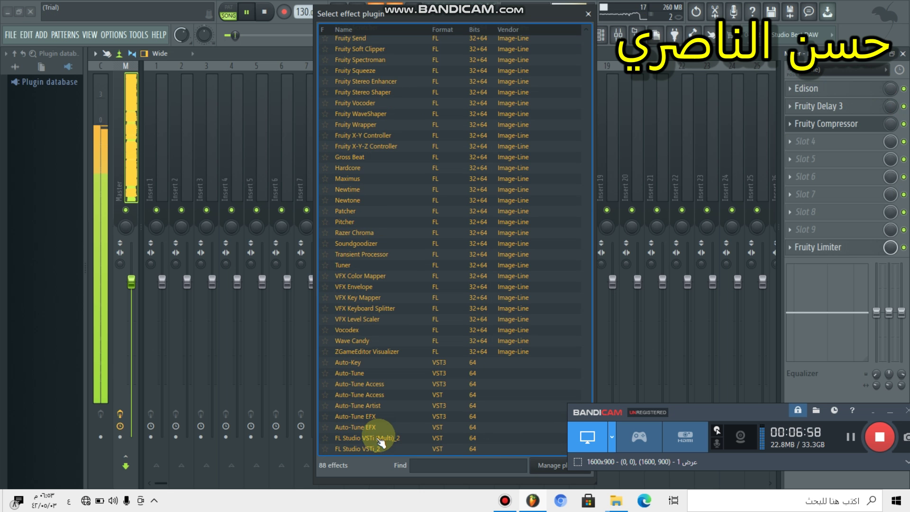
left_click(356, 428)
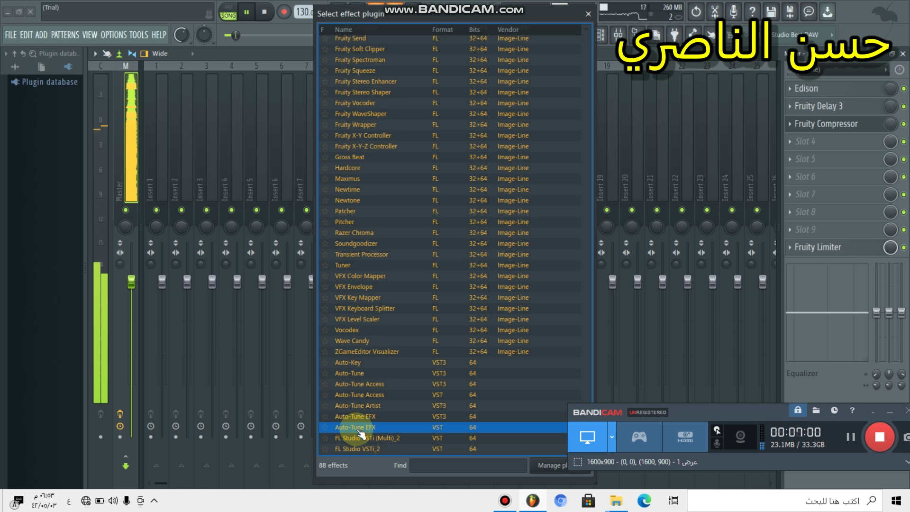
double_click(356, 428)
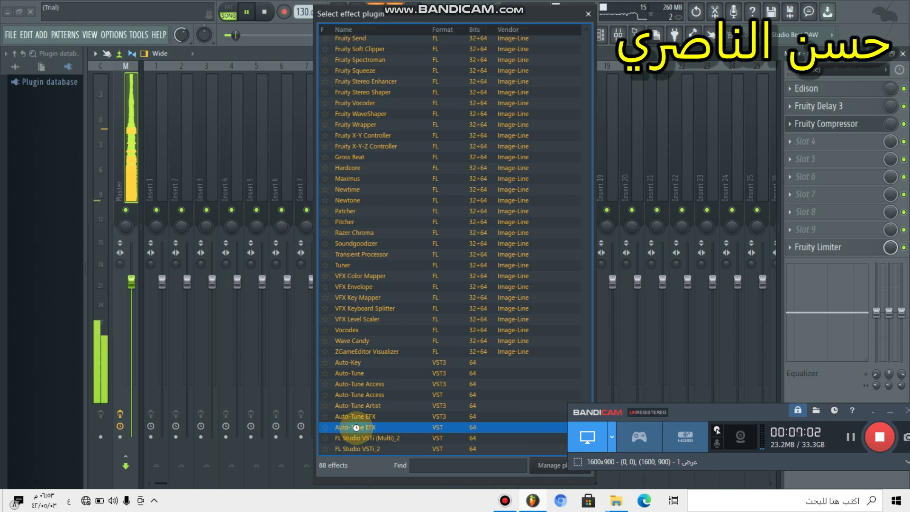